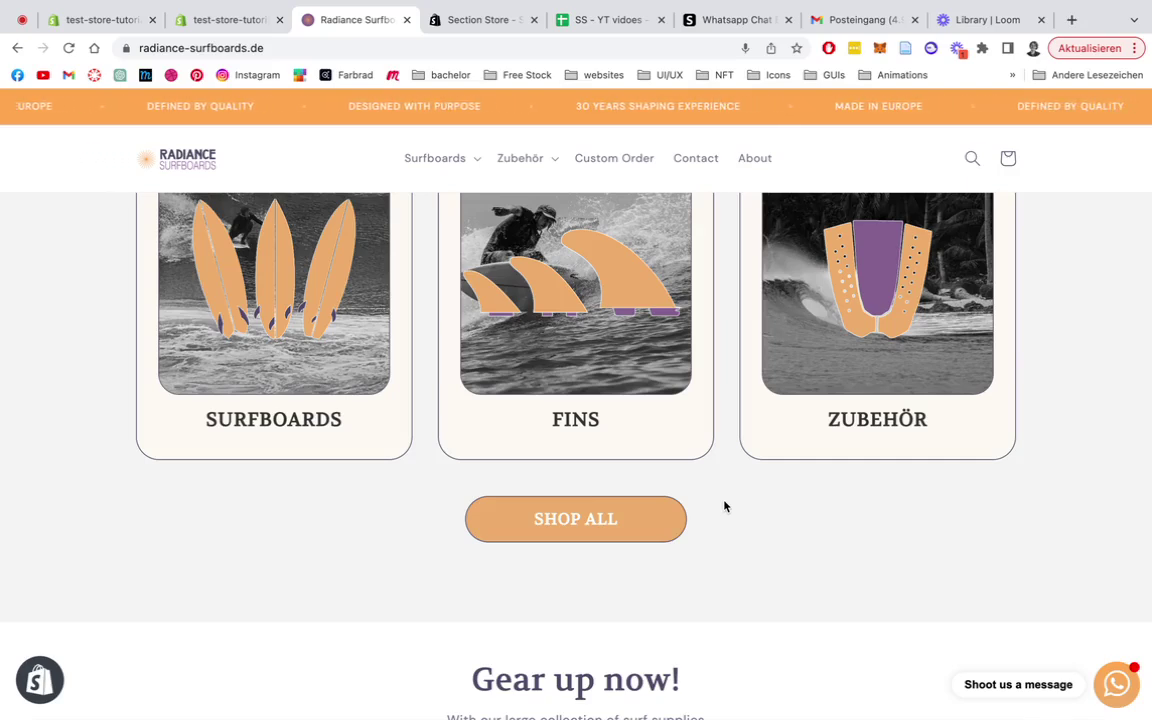
Open the Radiance Support chat popup, click its message field, close it, then go to Section Store
left_click(1140, 685)
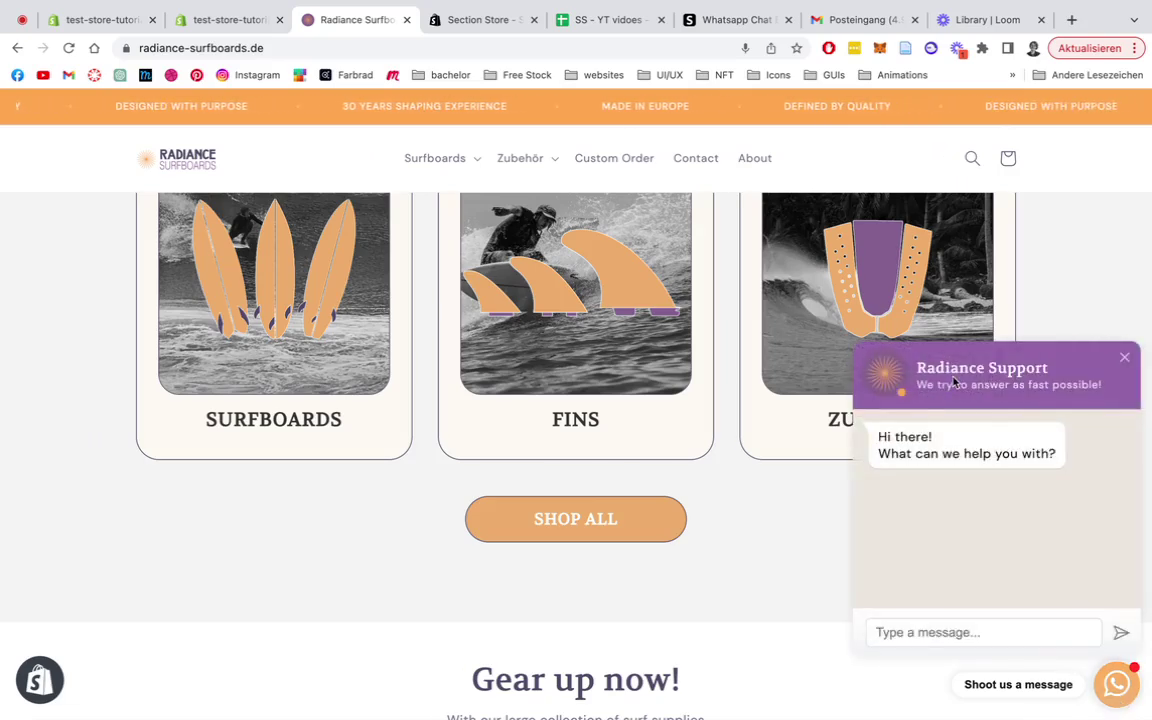
left_click(905, 632)
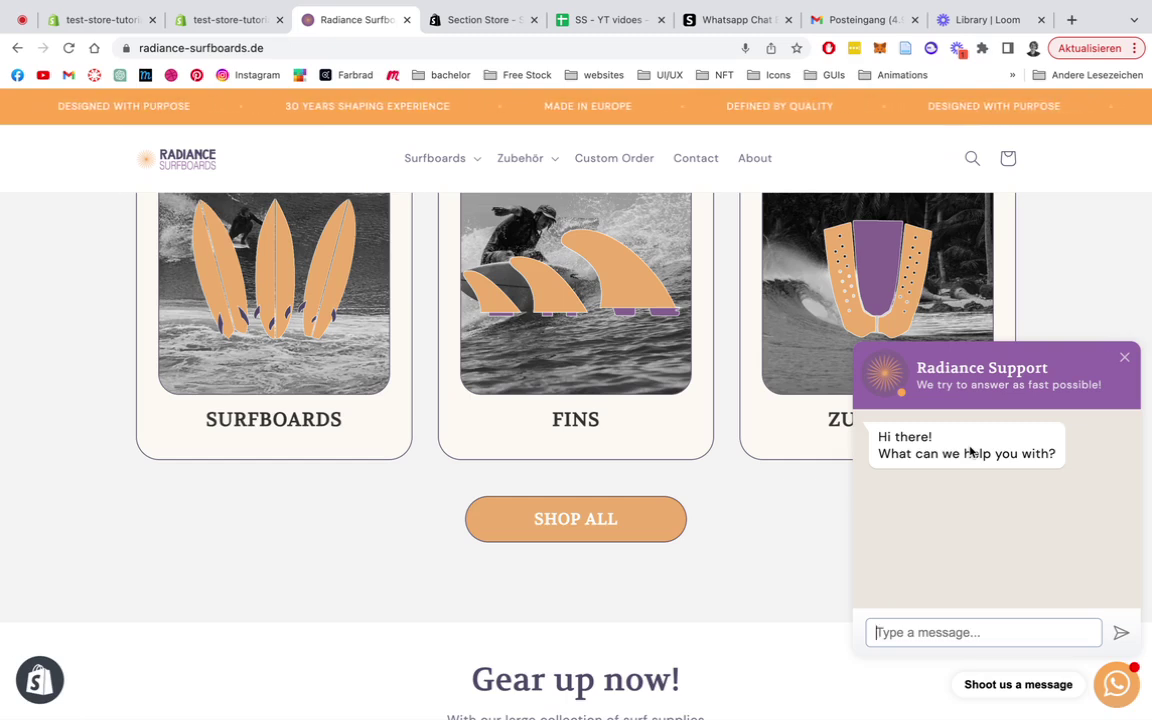
left_click(1126, 357)
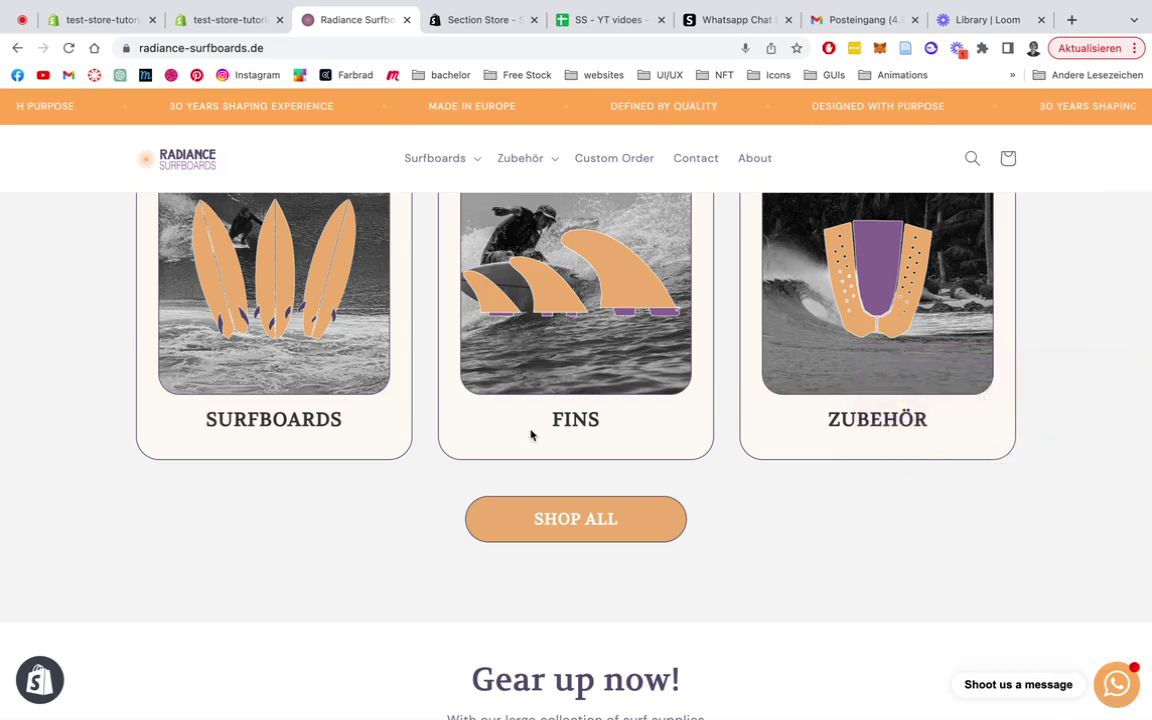
left_click(476, 19)
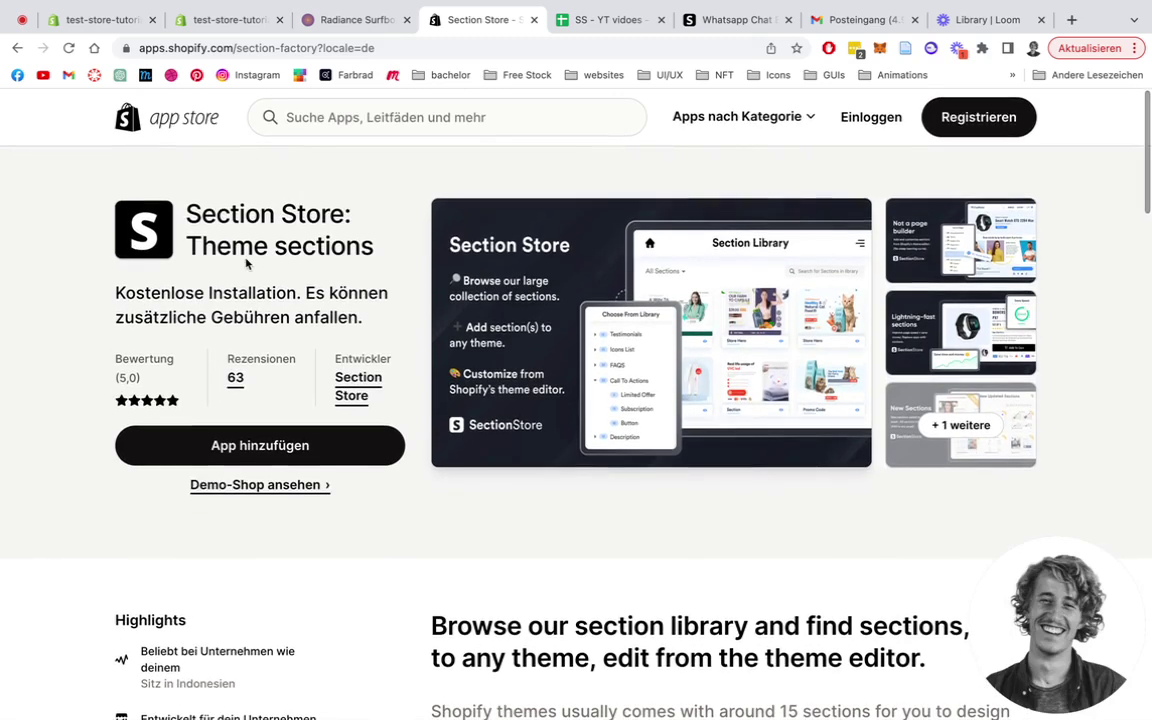
Scroll through the Section Store listing showing free install, 5.0 rating and 63 reviews
scroll(237, 217, "down", 1)
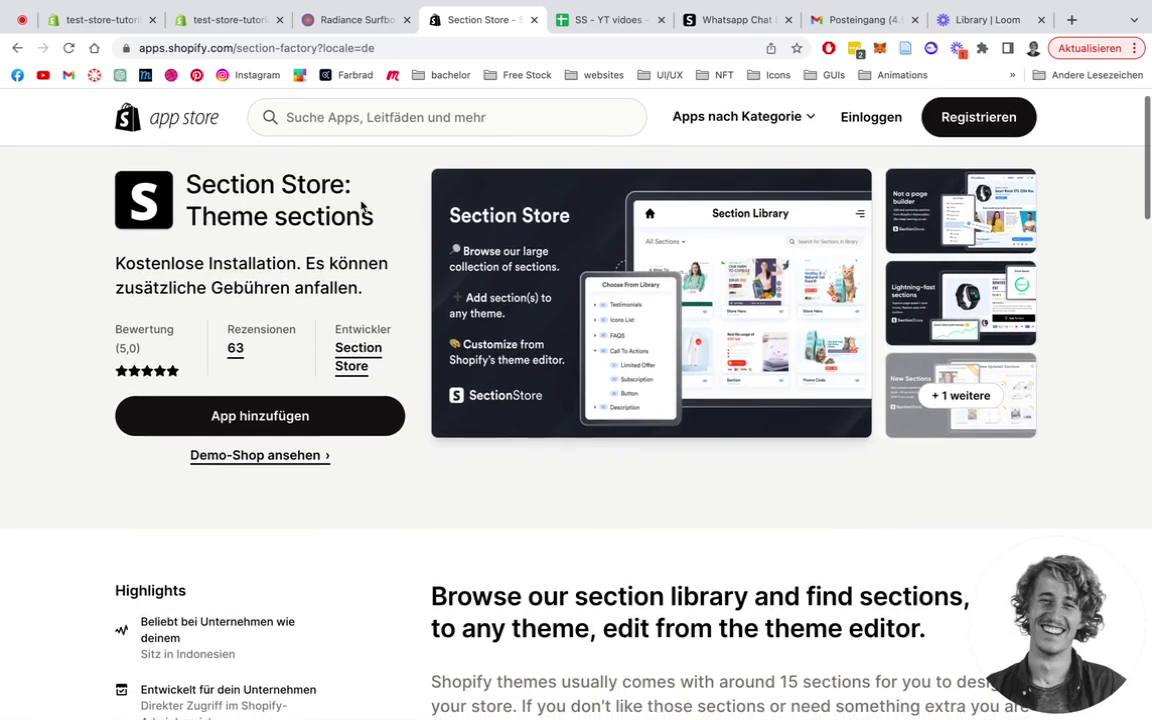
scroll(265, 229, "up", 1)
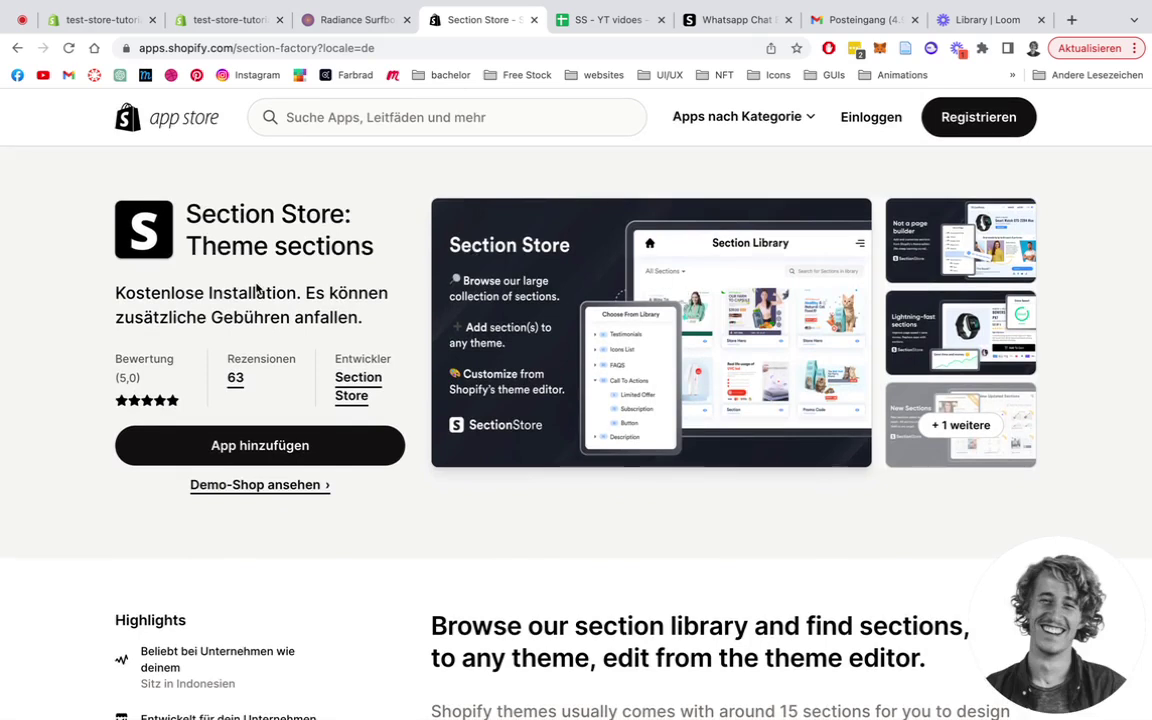
Navigate the Section Store admin to the full section library and its search box
left_click(115, 20)
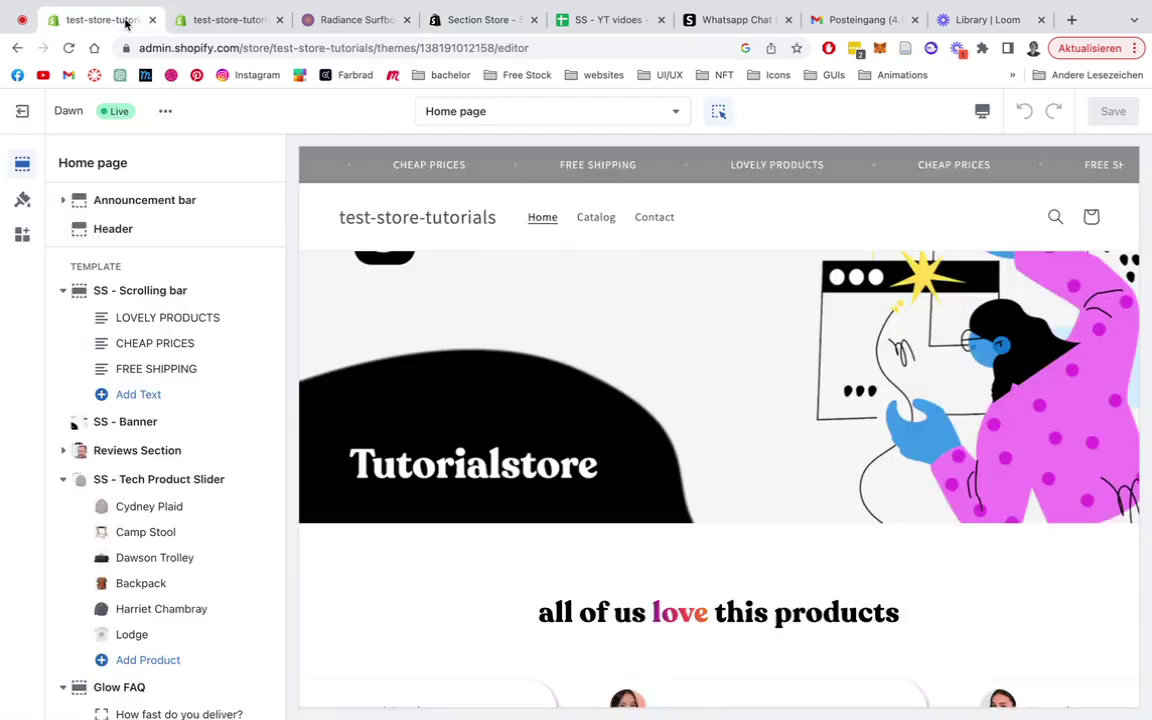
left_click(218, 22)
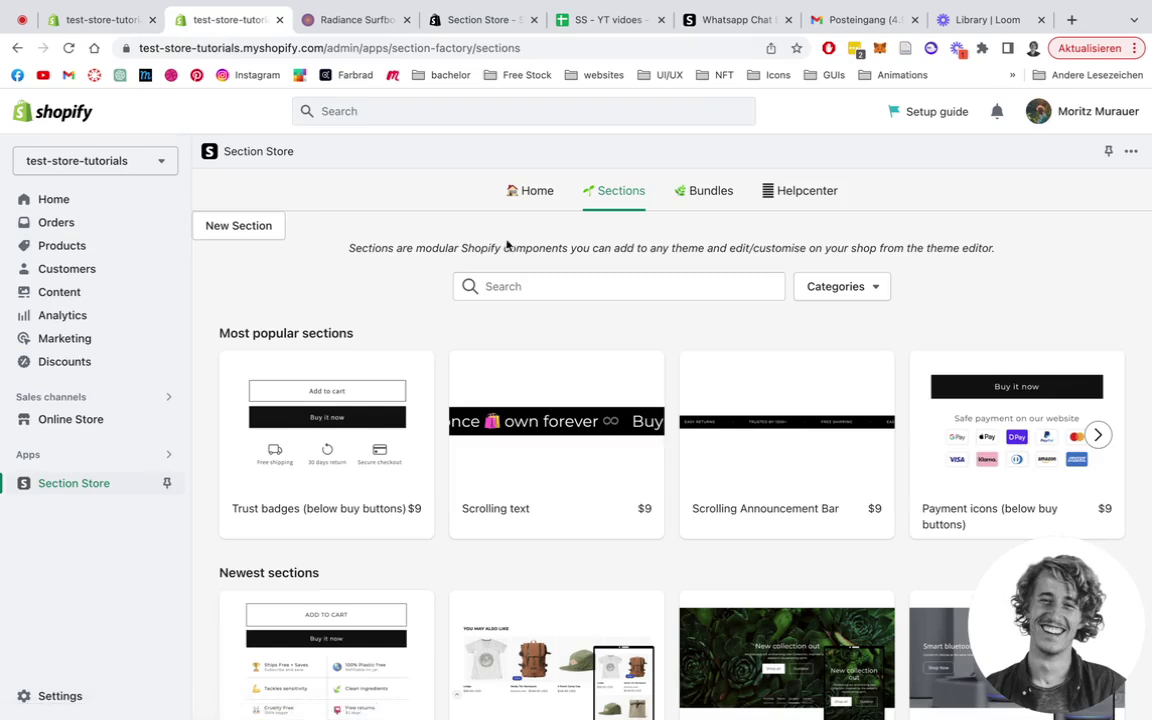
left_click(527, 193)
left_click(258, 153)
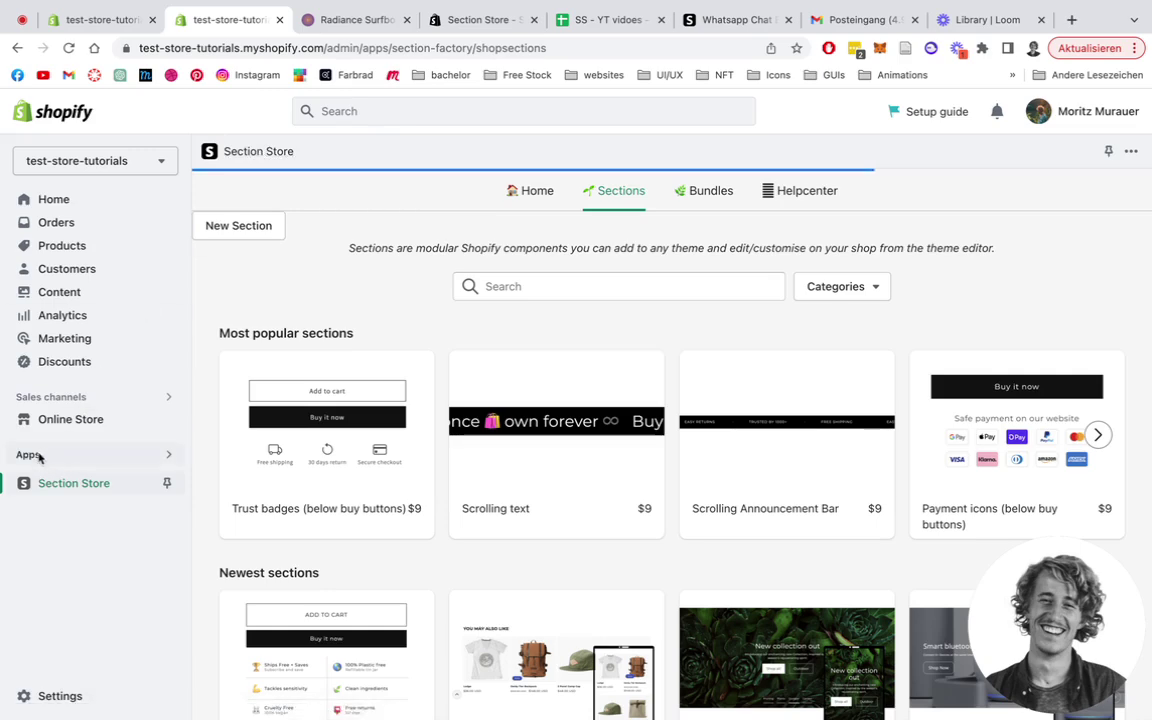
left_click(628, 194)
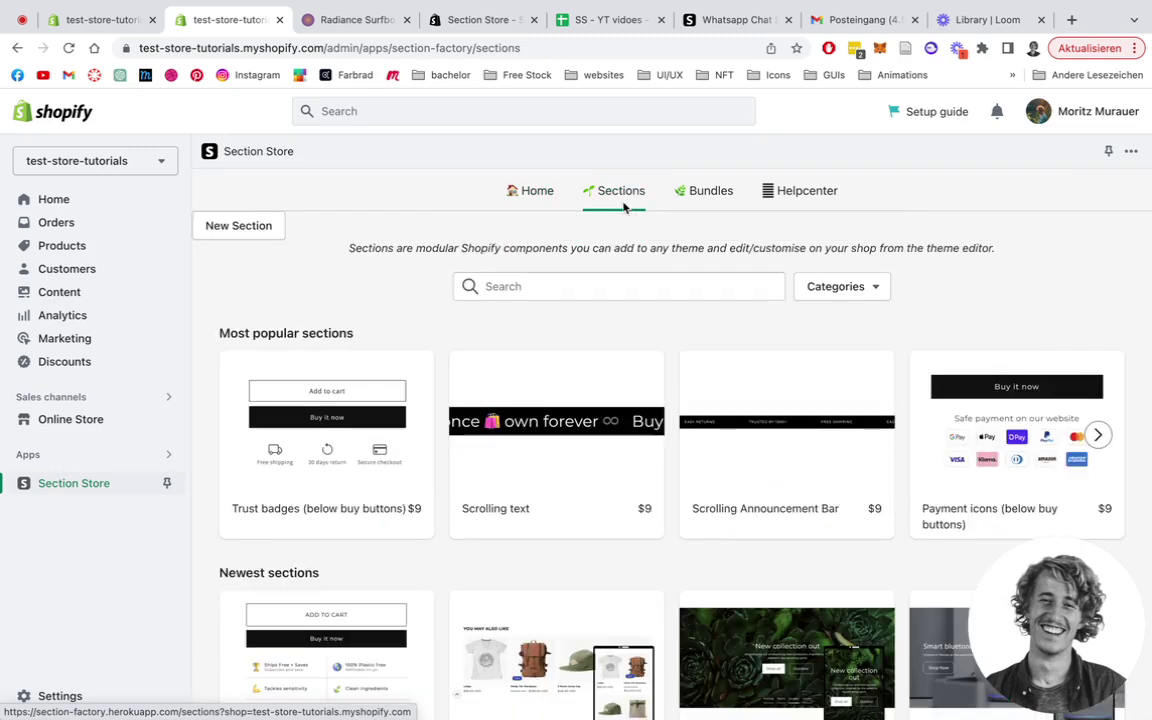
left_click(588, 296)
Search 'whats' and purchase the $9 Whatsapp Chat Button section
type("whats")
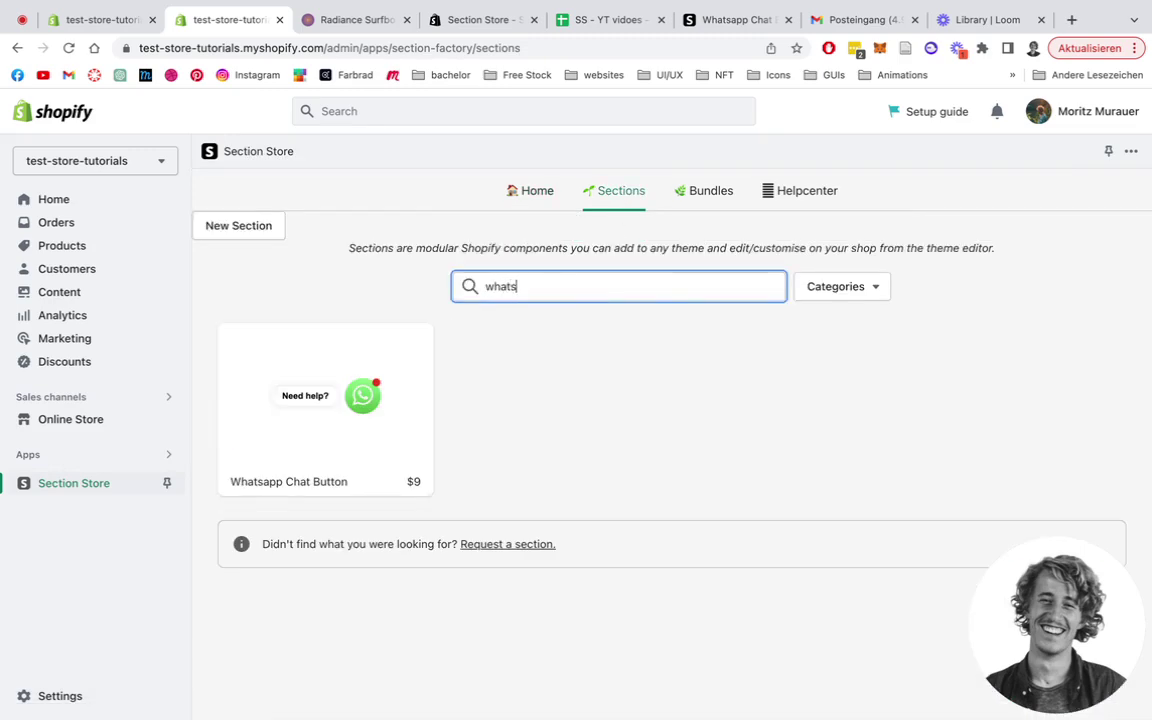
left_click(330, 426)
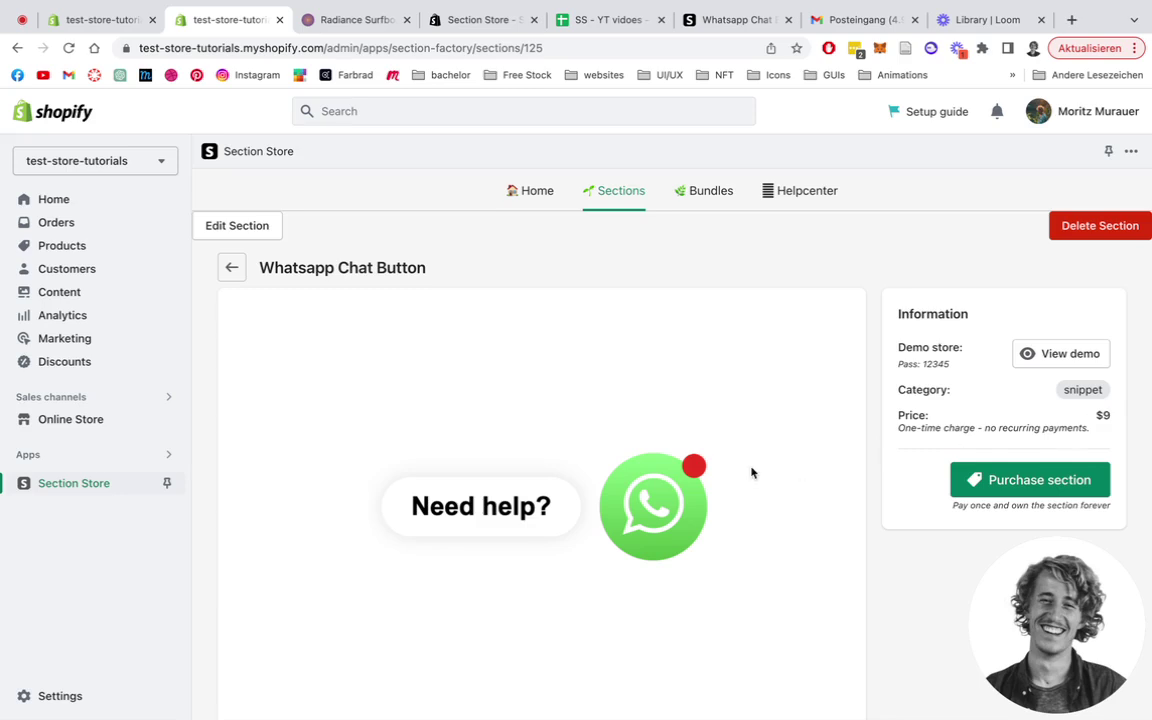
scroll(752, 473, "down", 1)
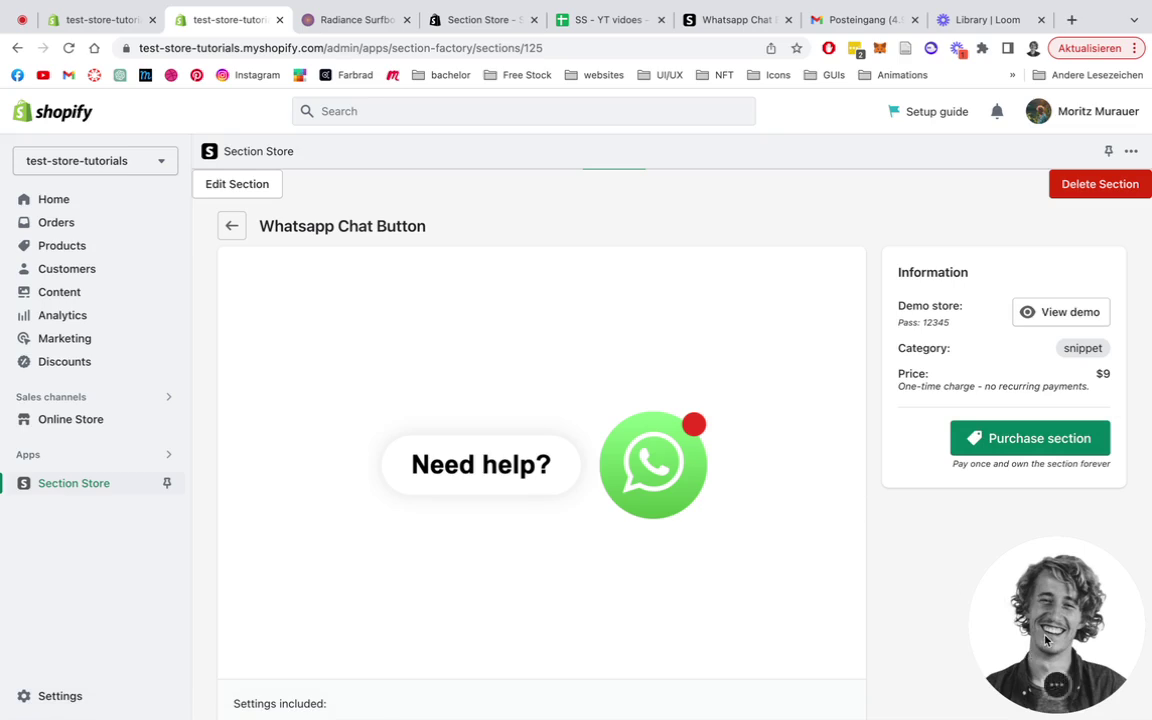
left_click(1052, 442)
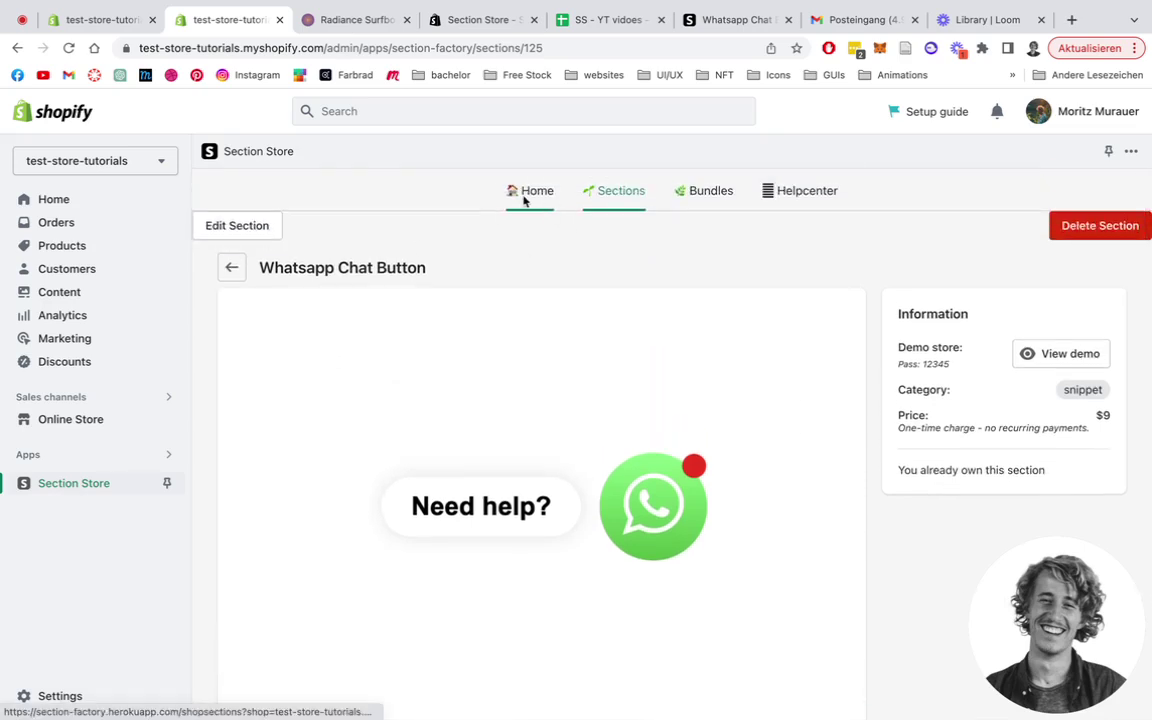
Add the Whatsapp Chat Button to the Dawn (Live) theme and list themes to customize
left_click(523, 197)
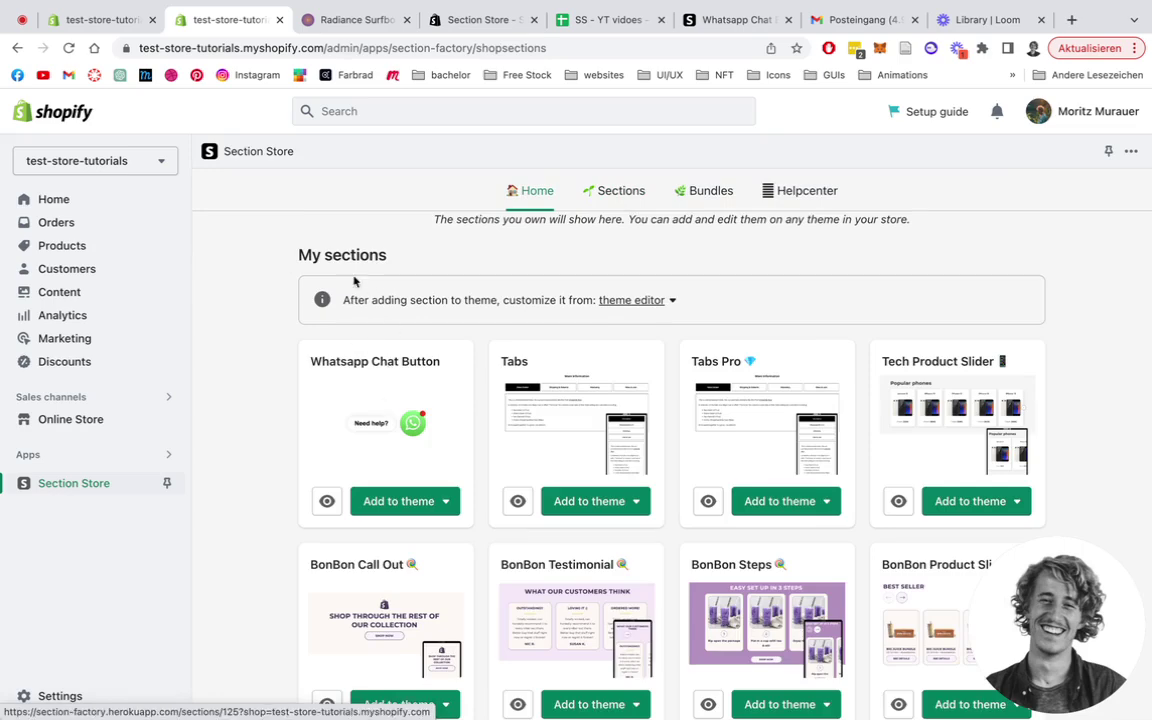
scroll(290, 290, "down", 3)
scroll(234, 314, "up", 1)
scroll(234, 314, "up", 1)
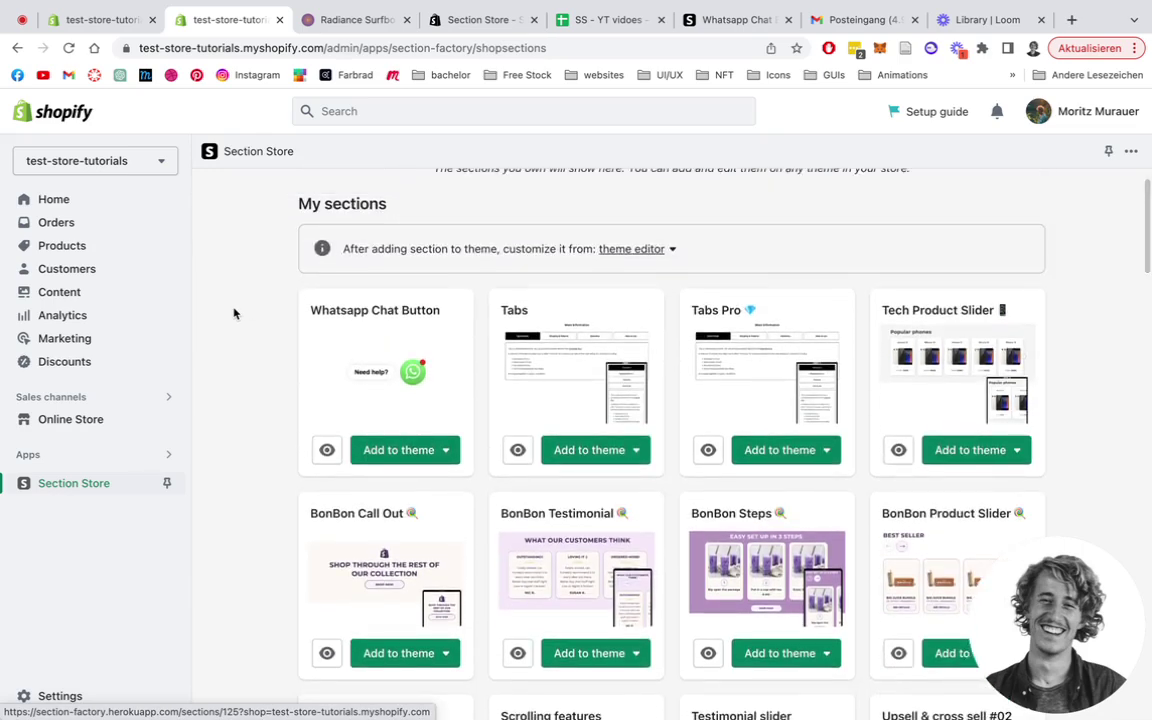
scroll(234, 314, "up", 1)
left_click(414, 484)
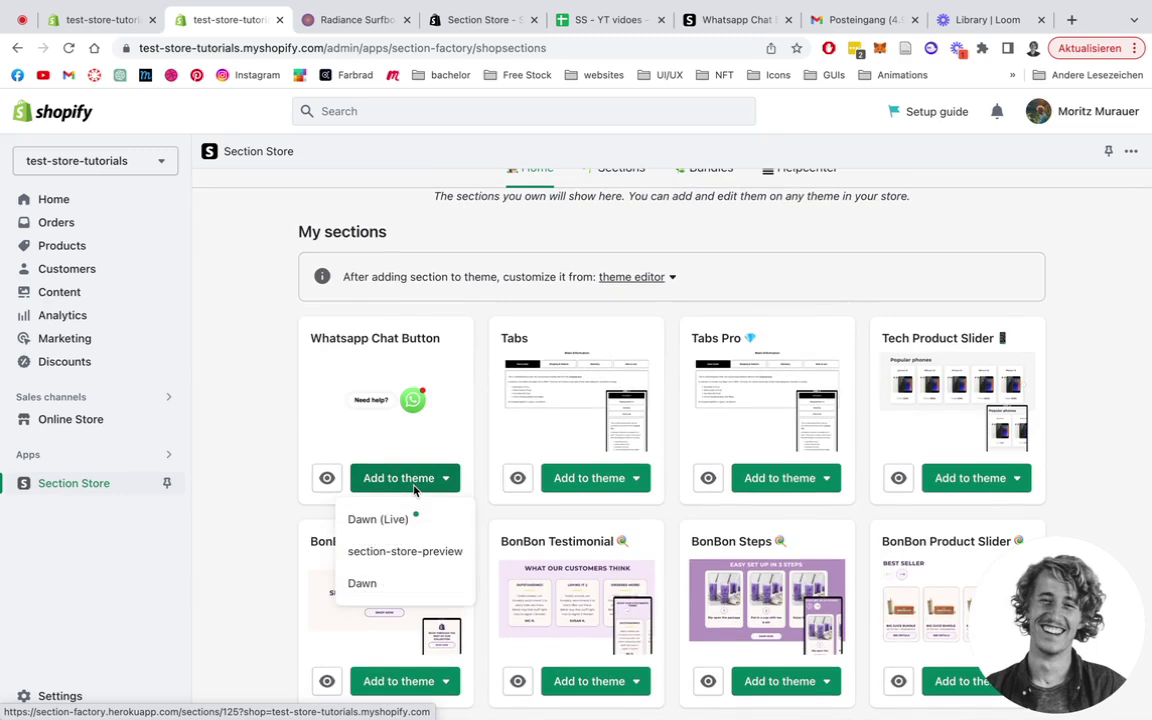
left_click(390, 520)
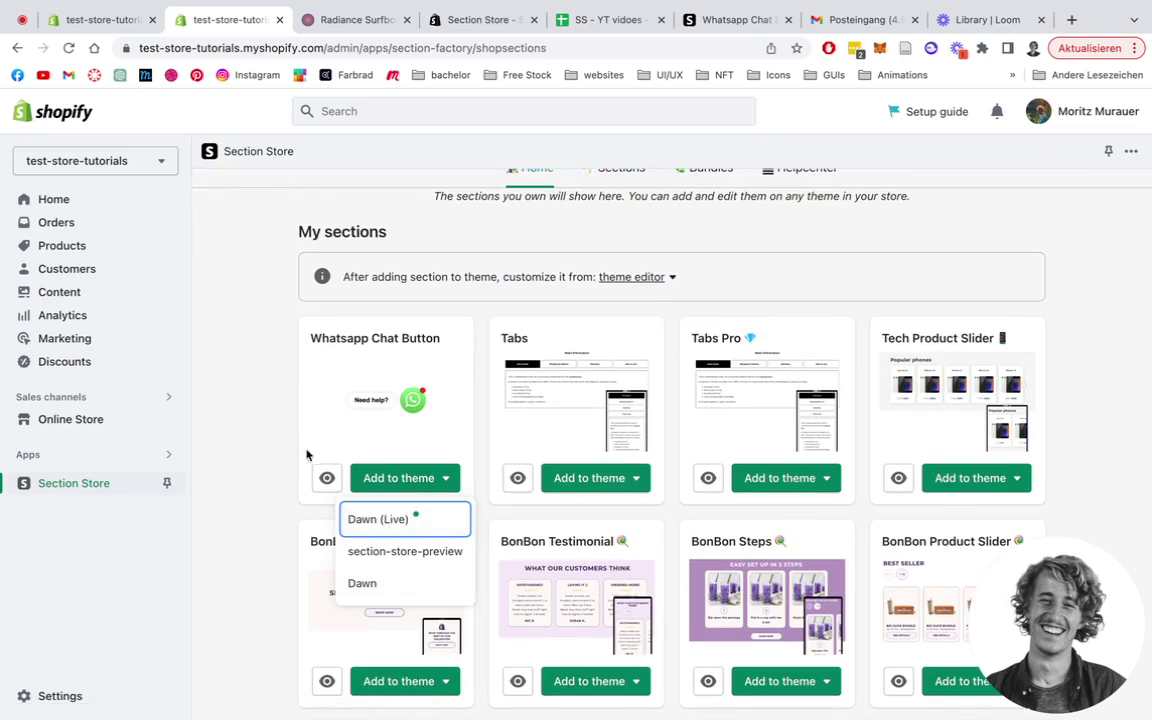
scroll(442, 288, "up", 1)
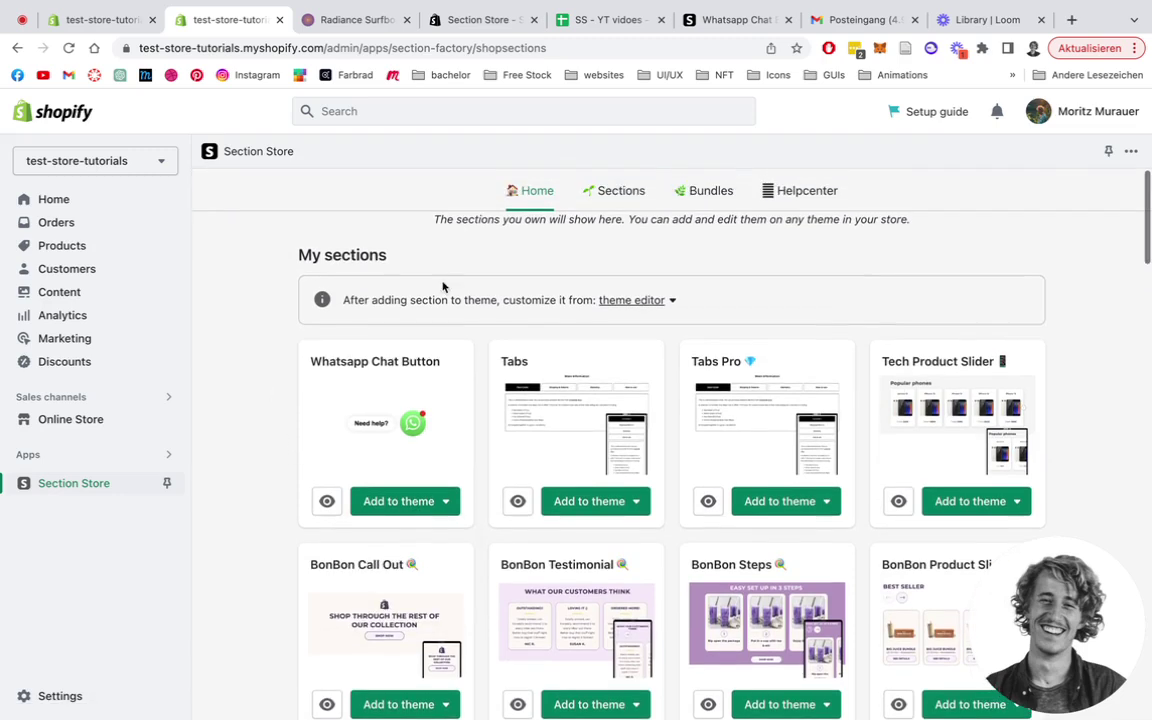
left_click(640, 300)
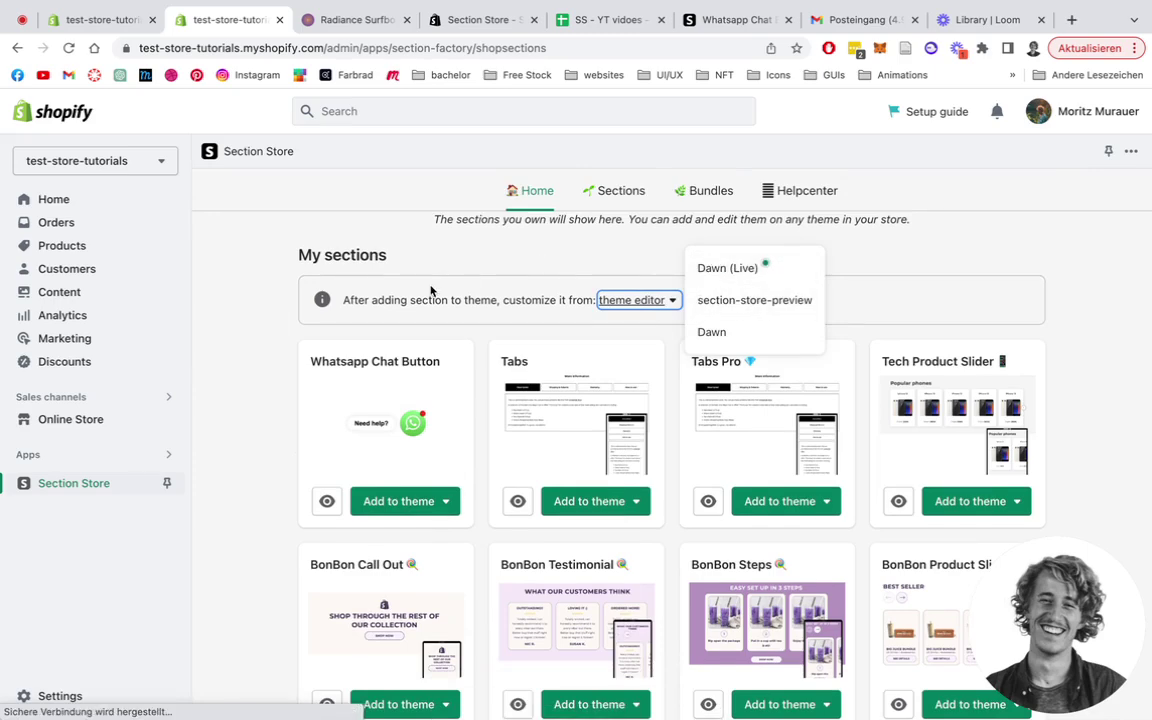
Open the live Dawn theme editor and collapse the expanded slider and text sections
left_click(125, 22)
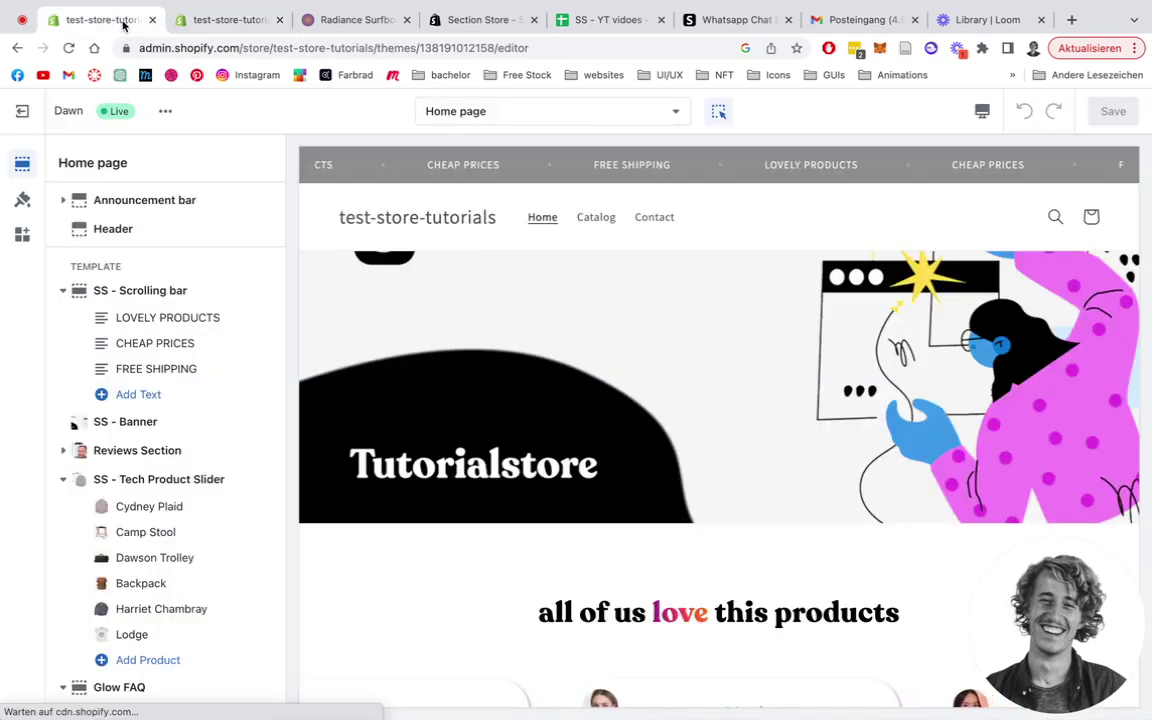
mouse_move(158, 479)
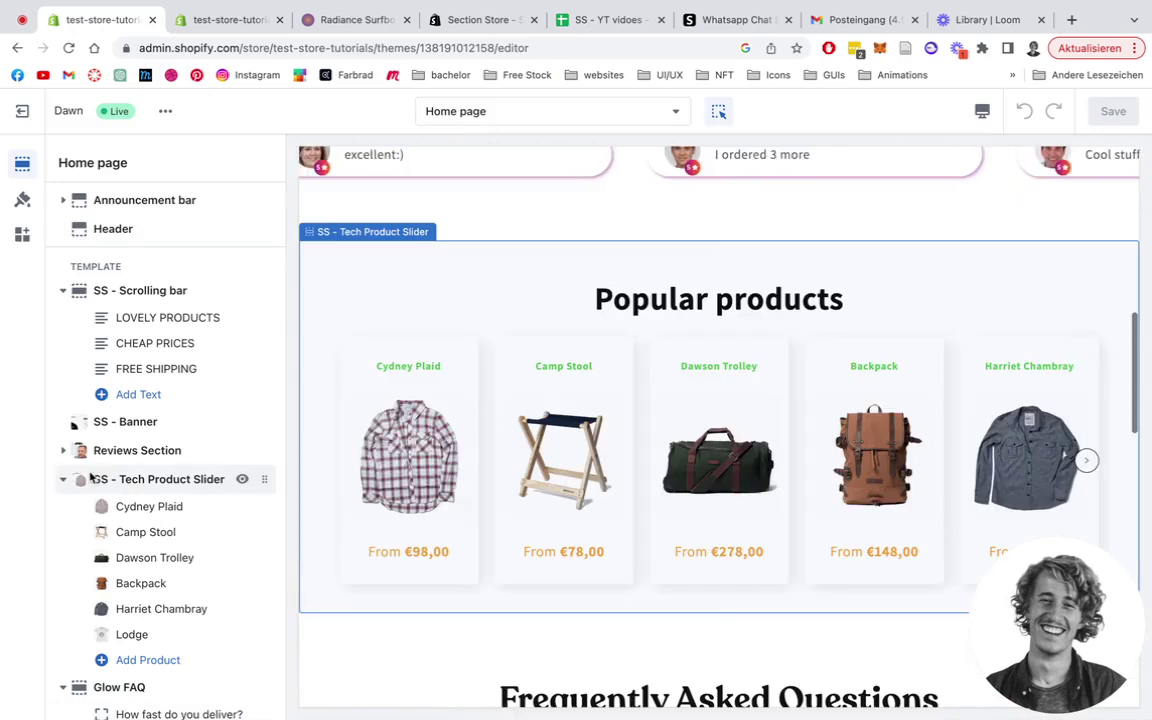
left_click(63, 479)
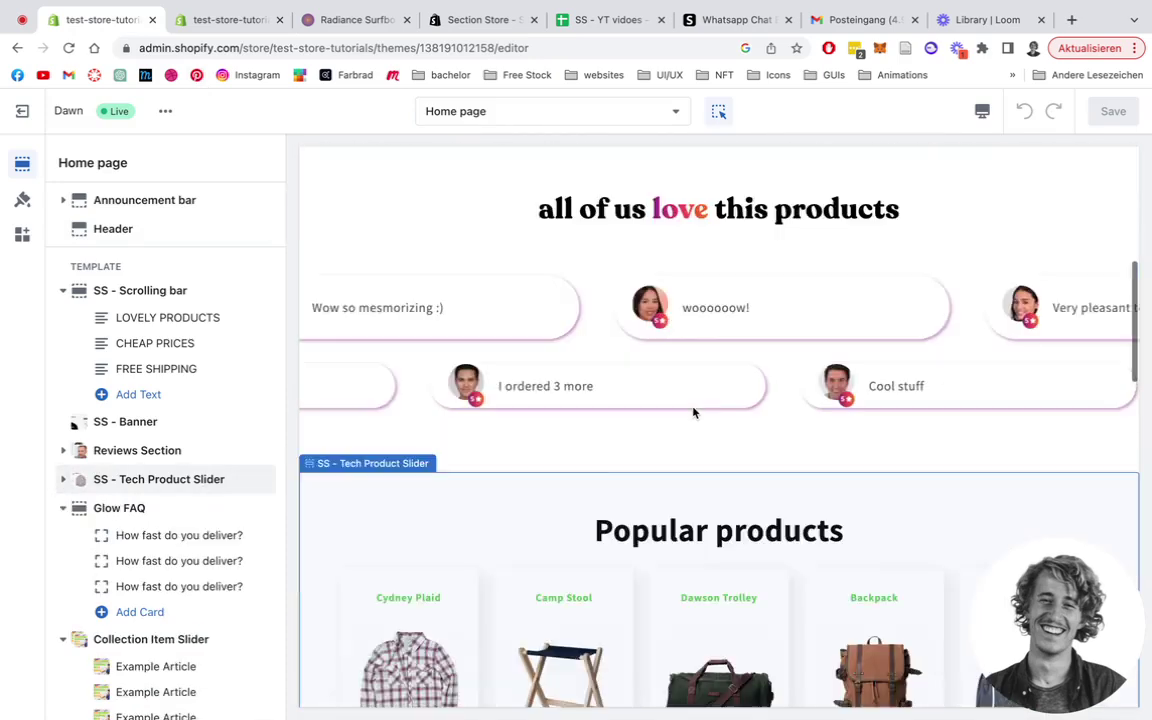
left_click(63, 290)
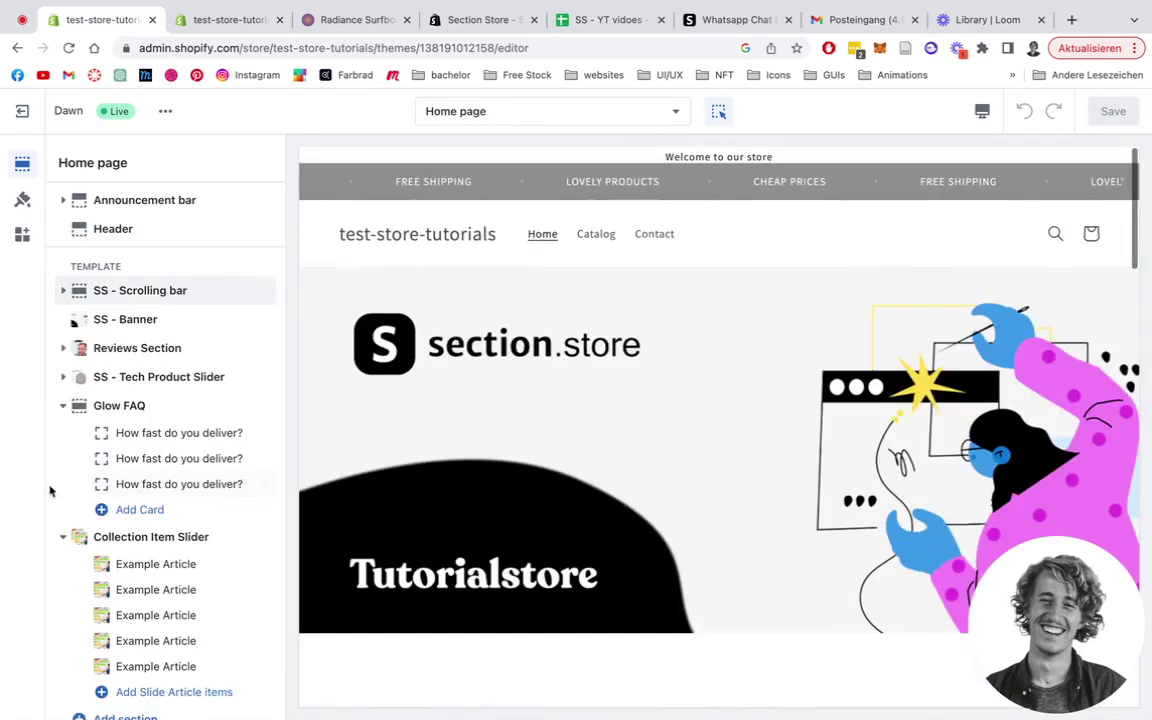
left_click(63, 537)
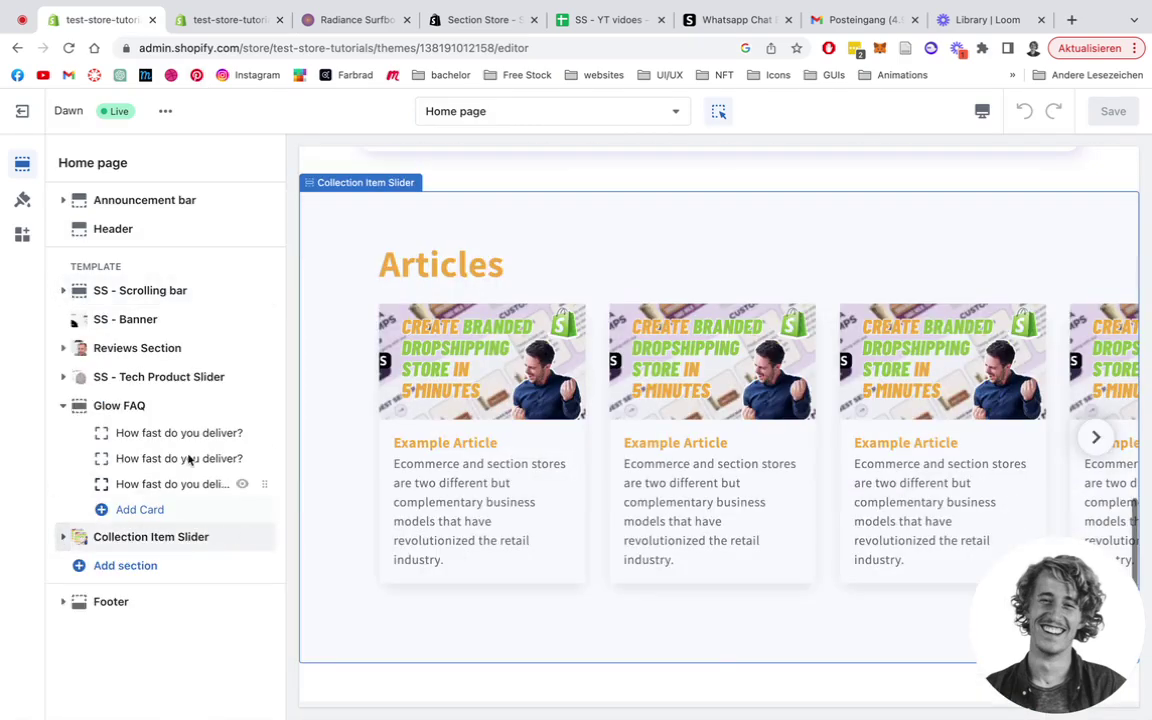
Search 'what' and add the SS - WhatsApp Chat Button section to the page
left_click(128, 566)
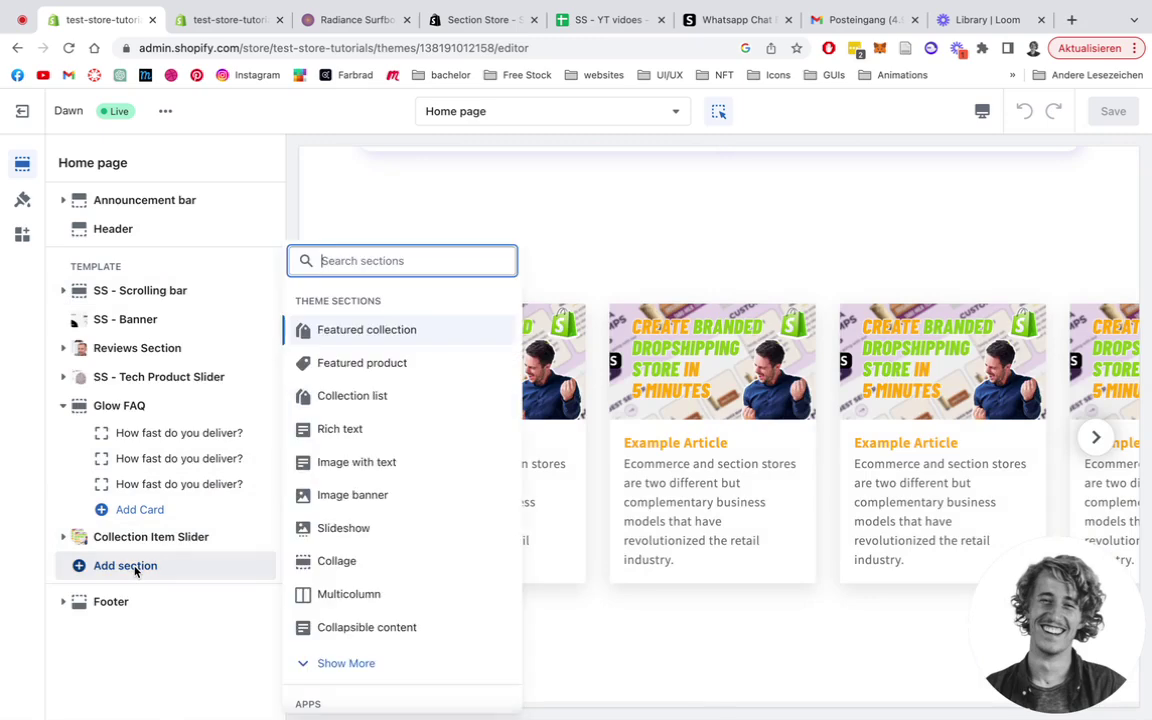
type("wh")
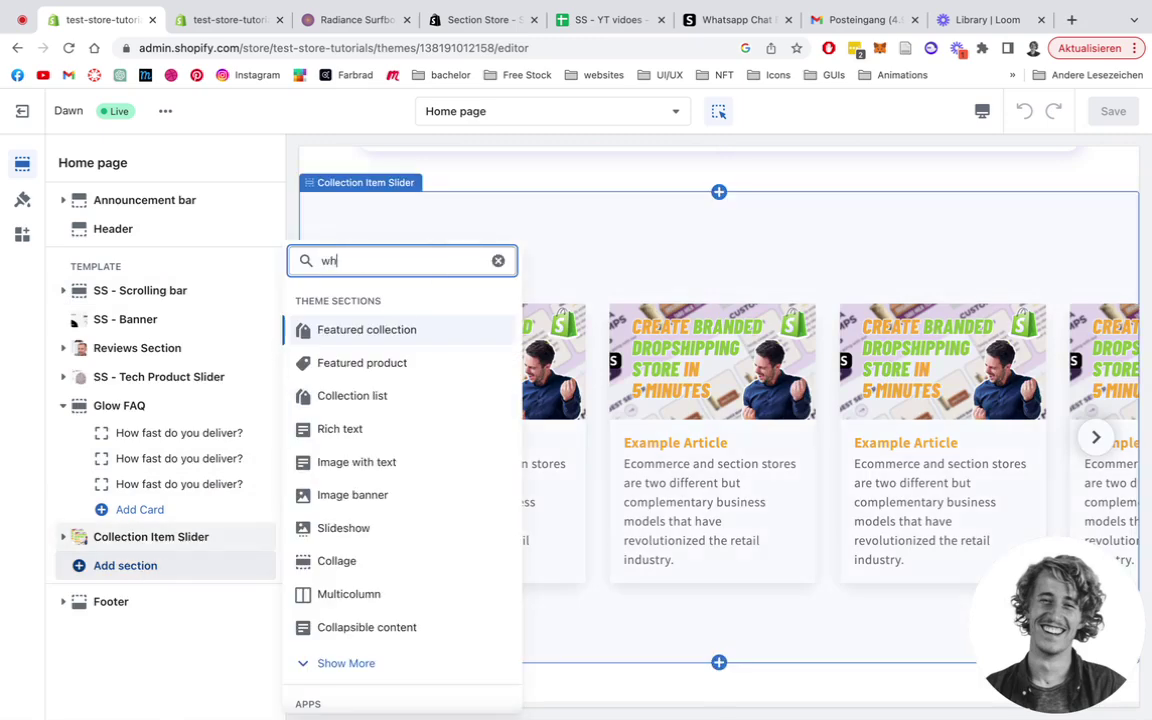
type("ats")
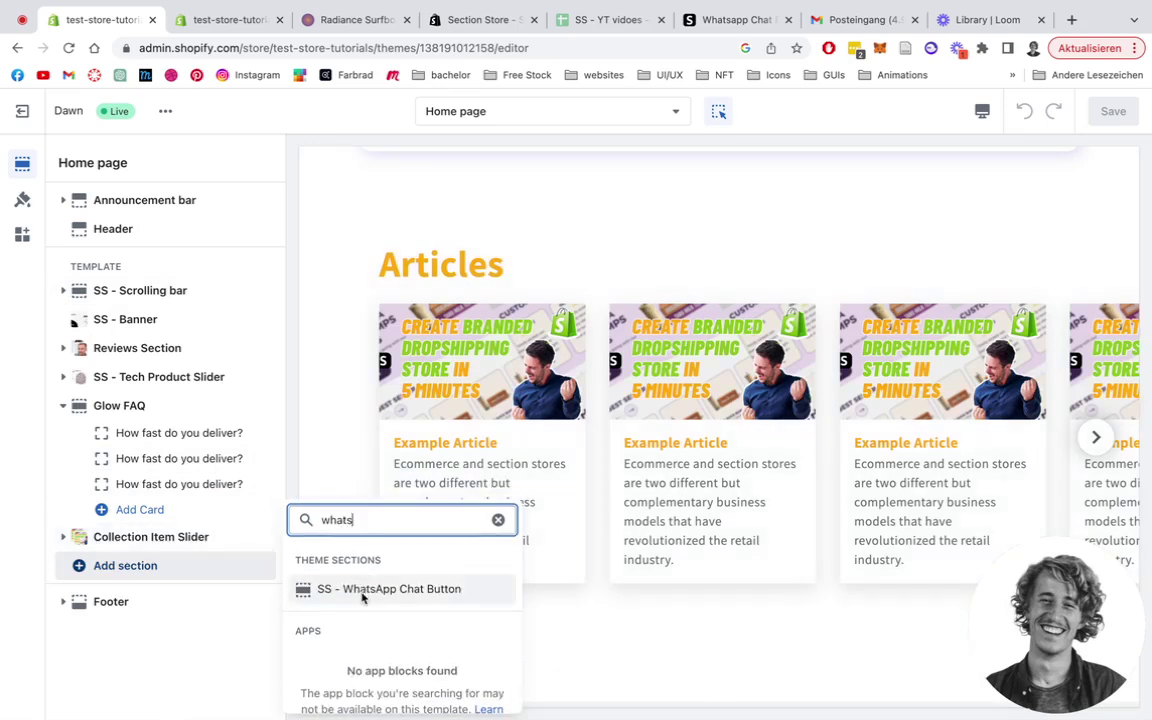
left_click(362, 597)
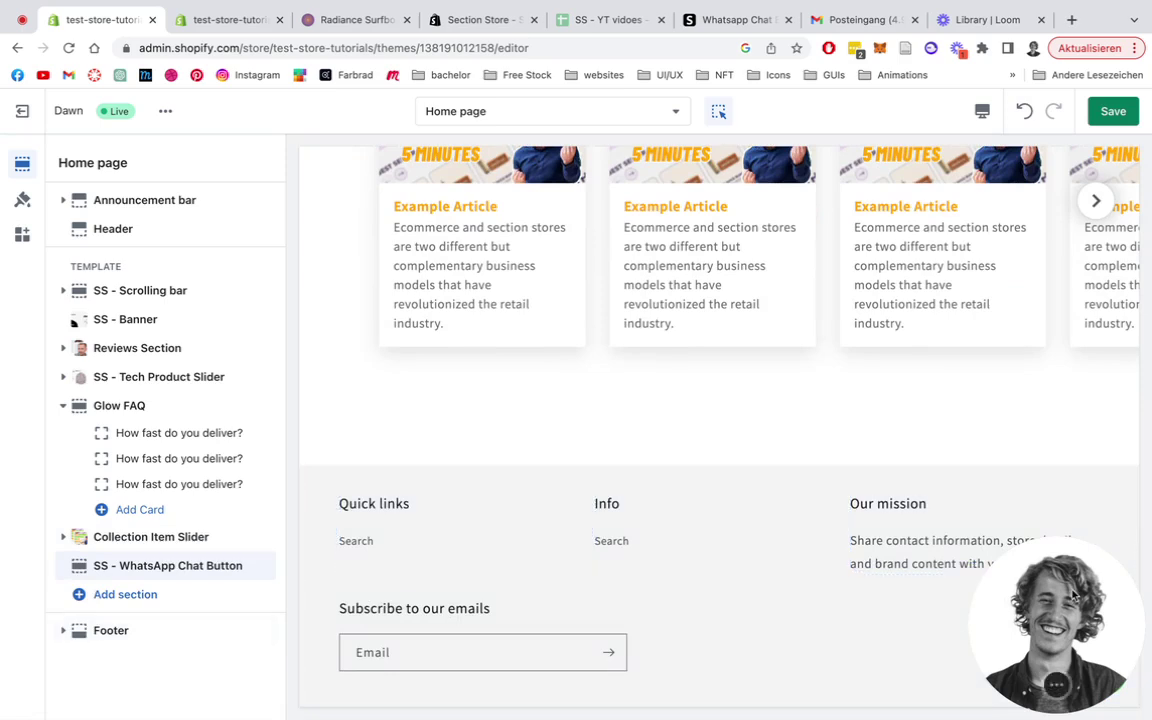
Save the Dawn home page with its new 'Need help?' WhatsApp button
left_click_drag(1027, 595, 17, 628)
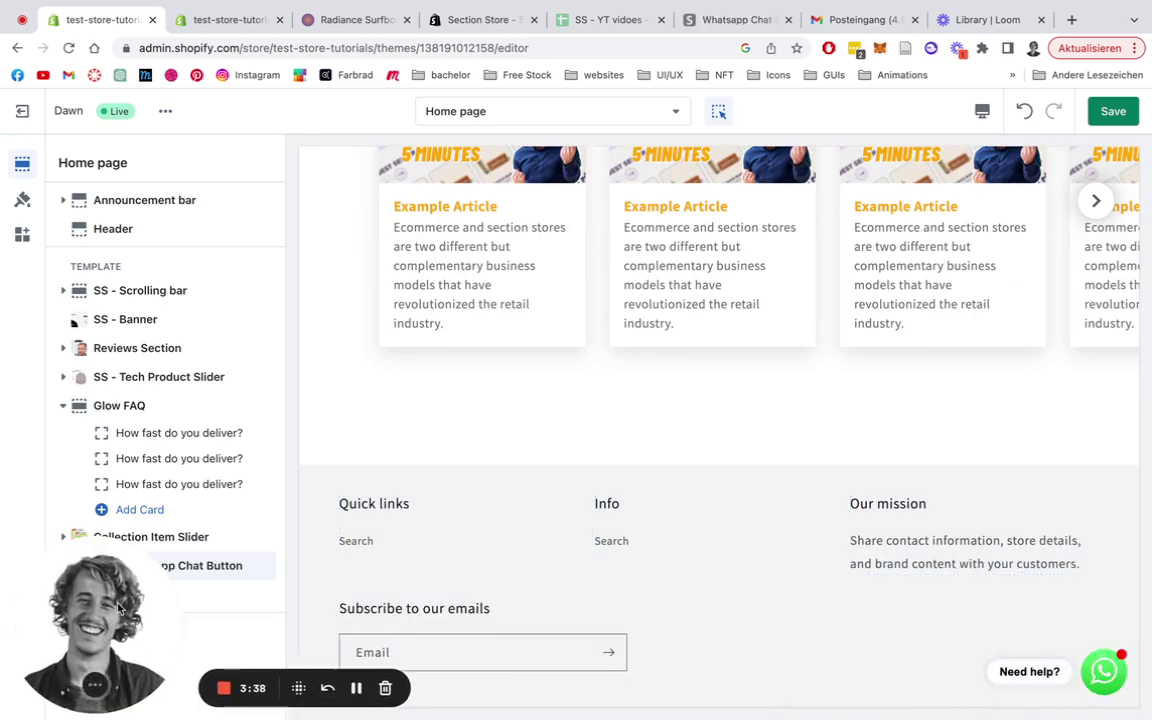
mouse_move(85, 615)
left_mouse_down()
mouse_move(1050, 185)
mouse_move(1050, 200)
left_mouse_up()
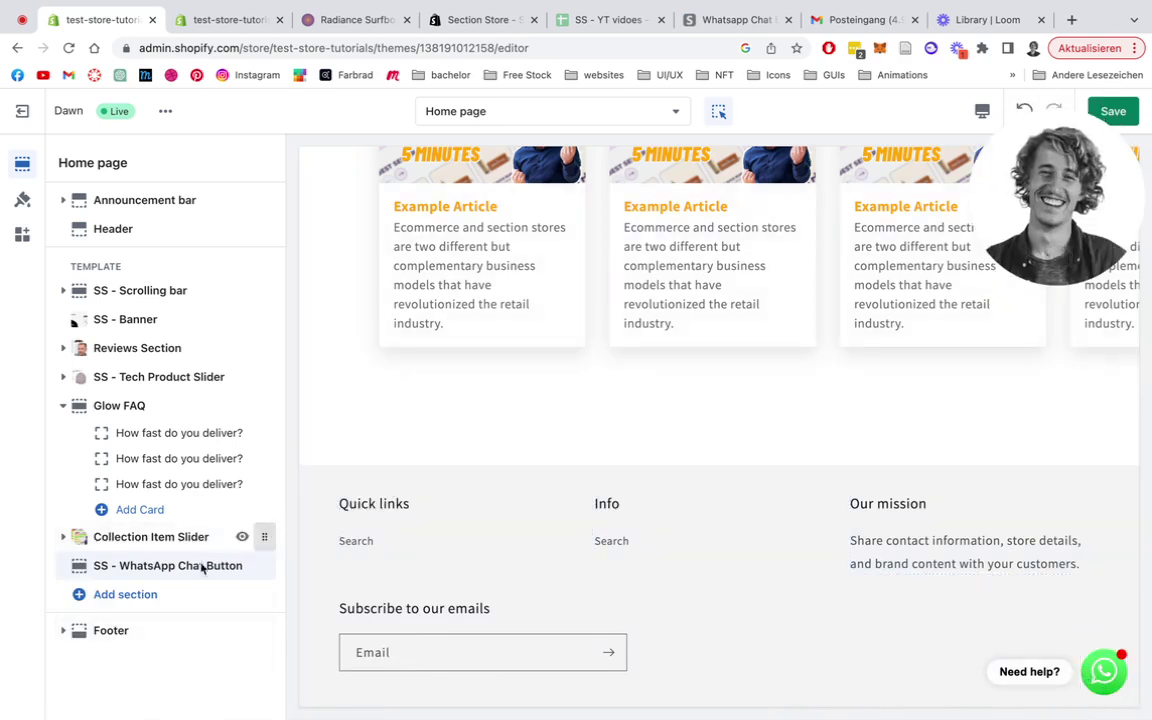
mouse_move(111, 630)
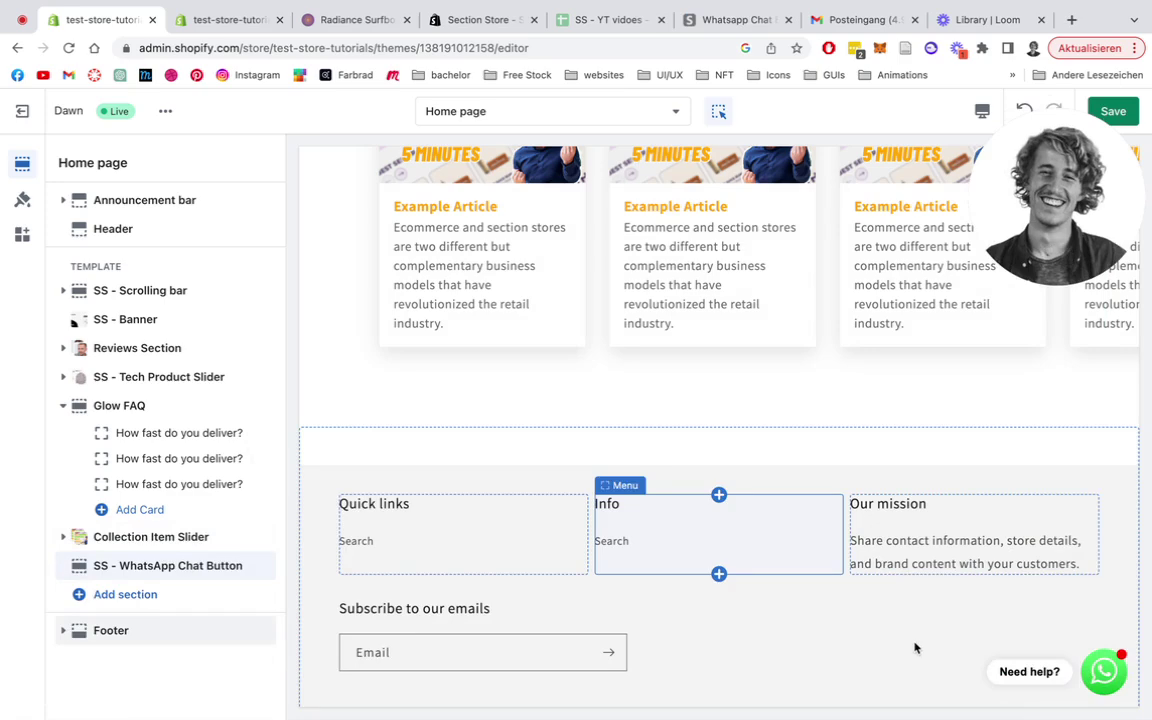
key("ctrl+s")
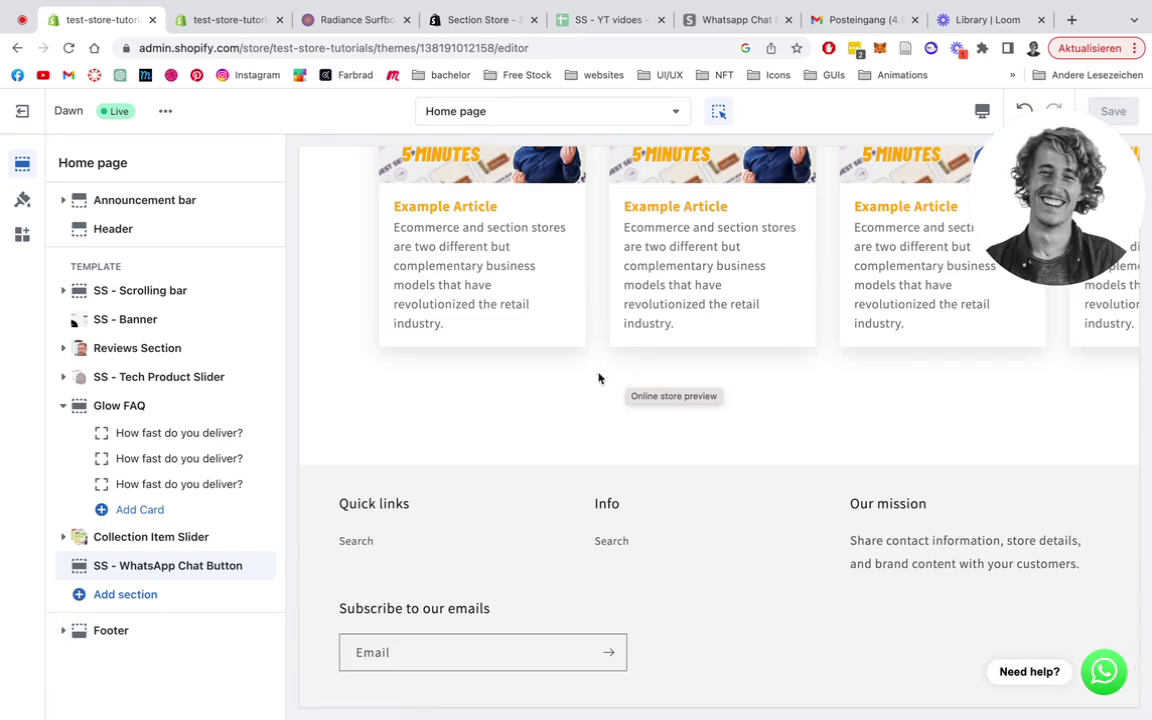
left_click(155, 567)
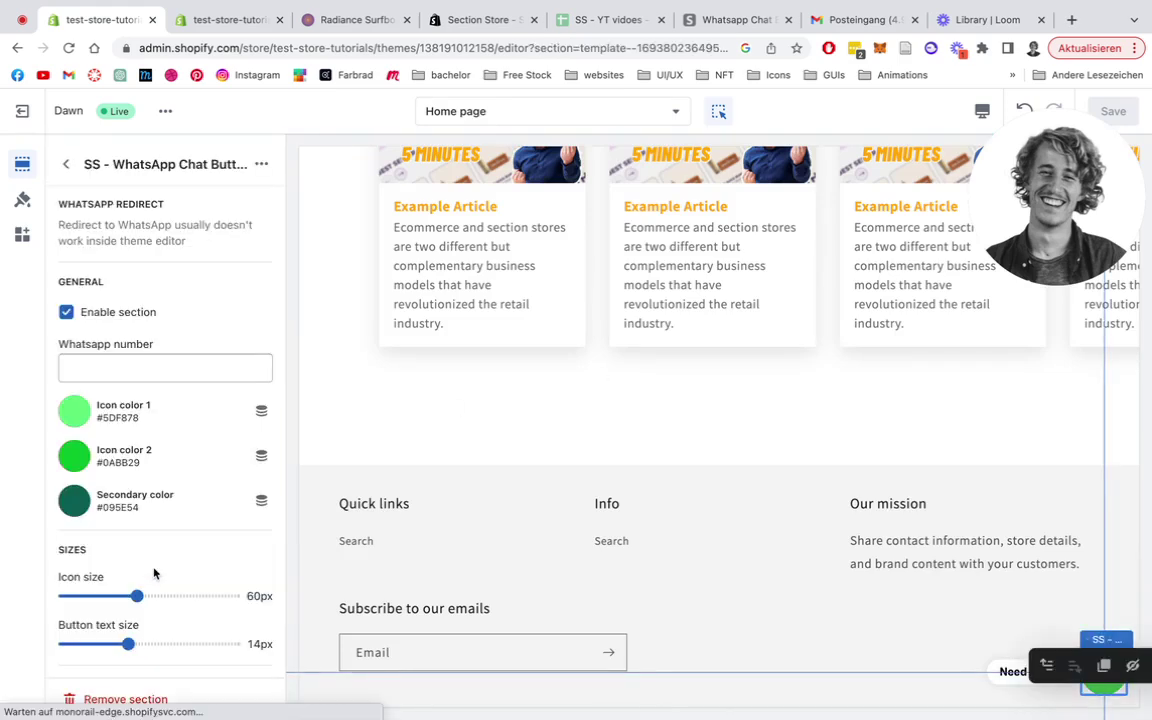
left_click(163, 369)
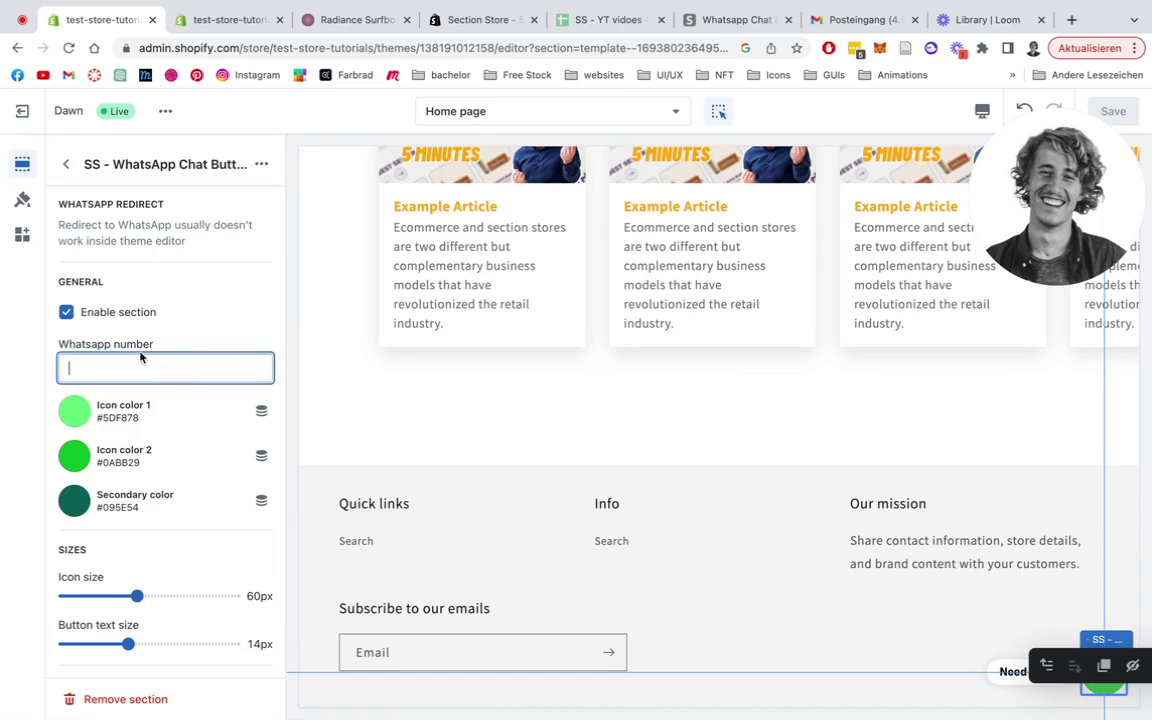
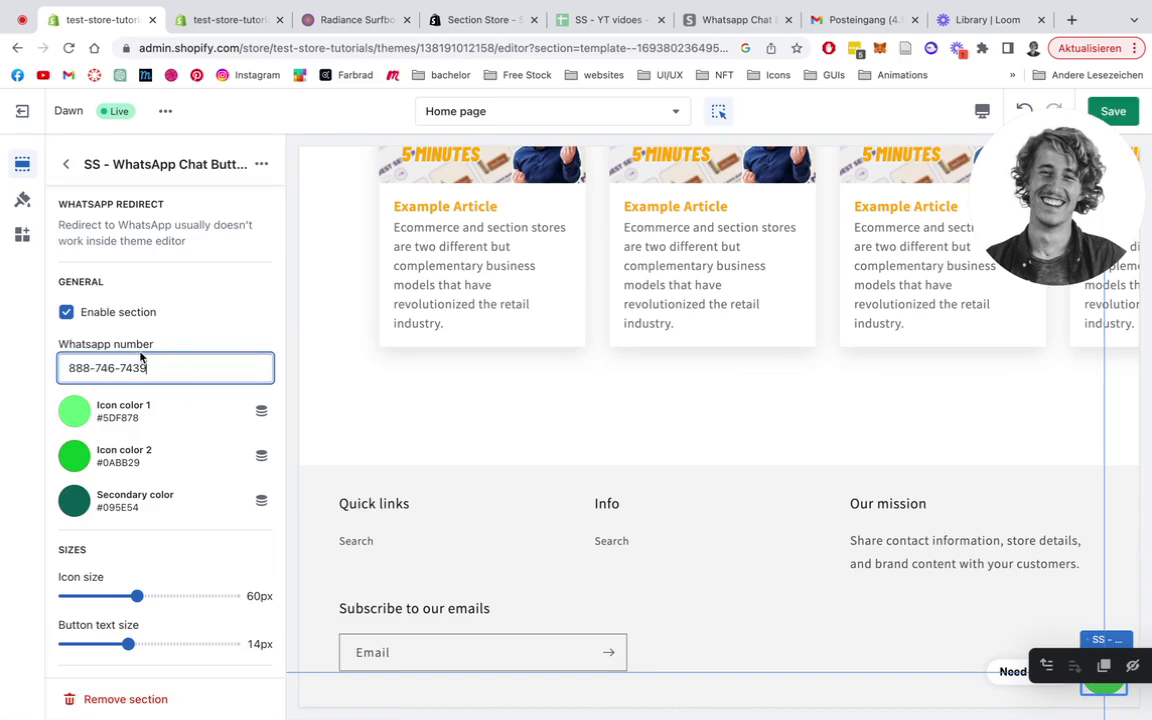
left_click(244, 330)
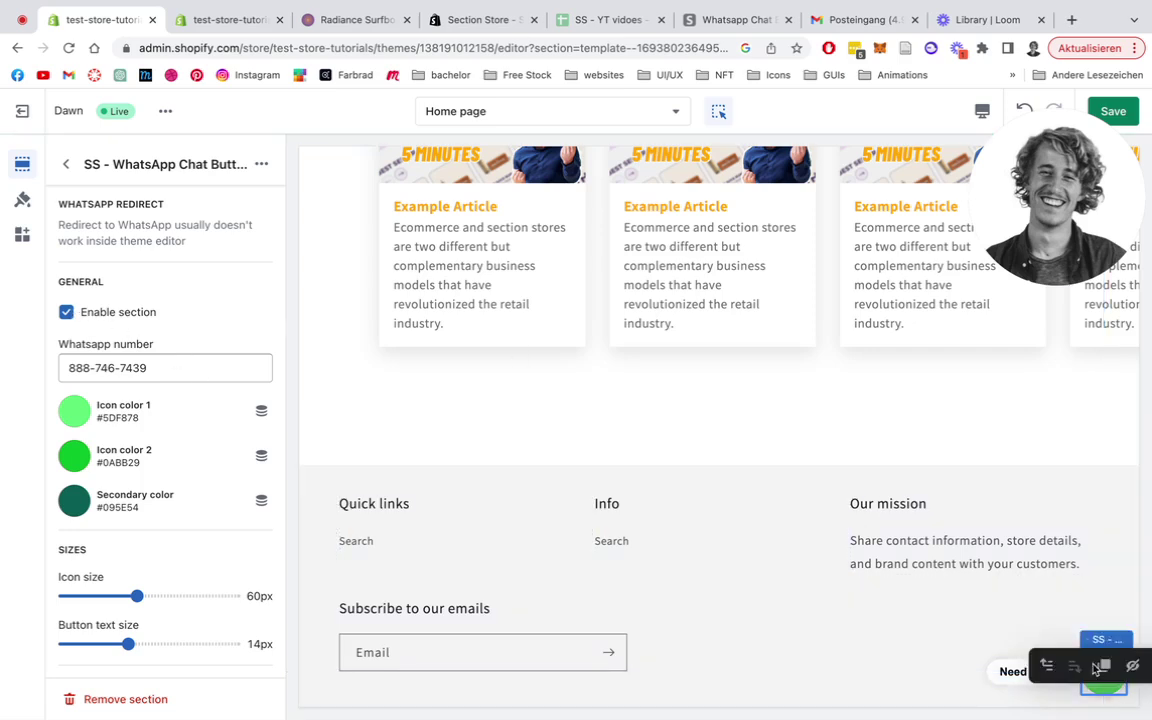
left_click(66, 312)
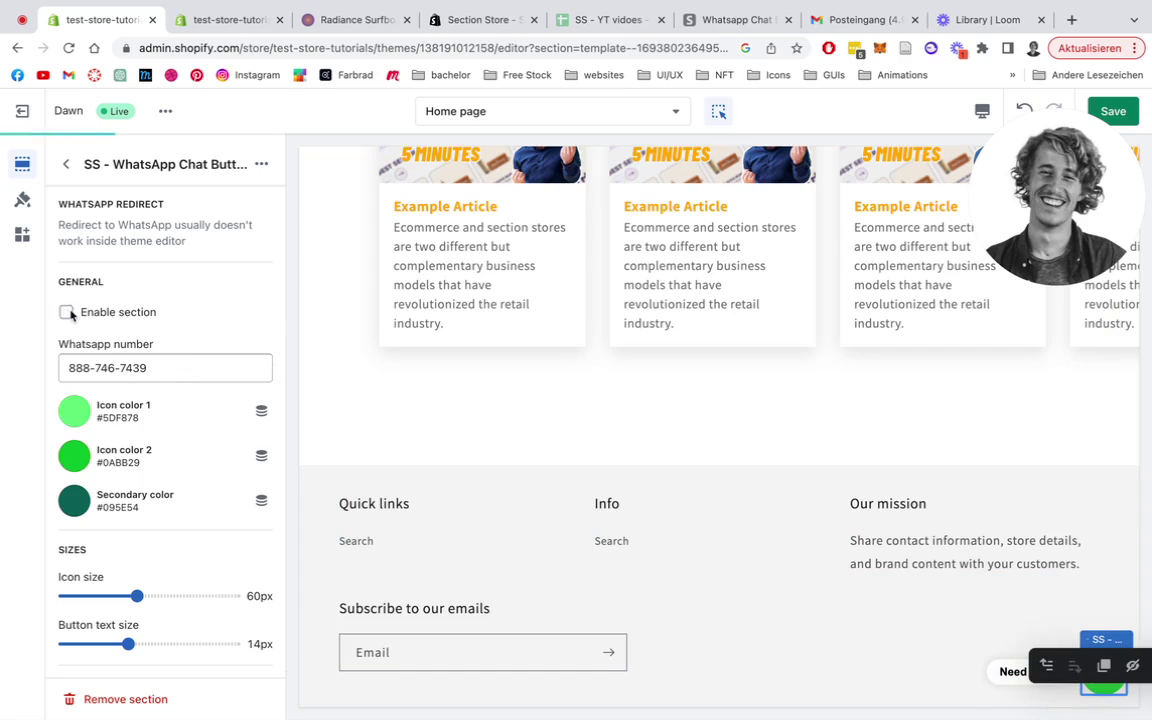
left_click(66, 312)
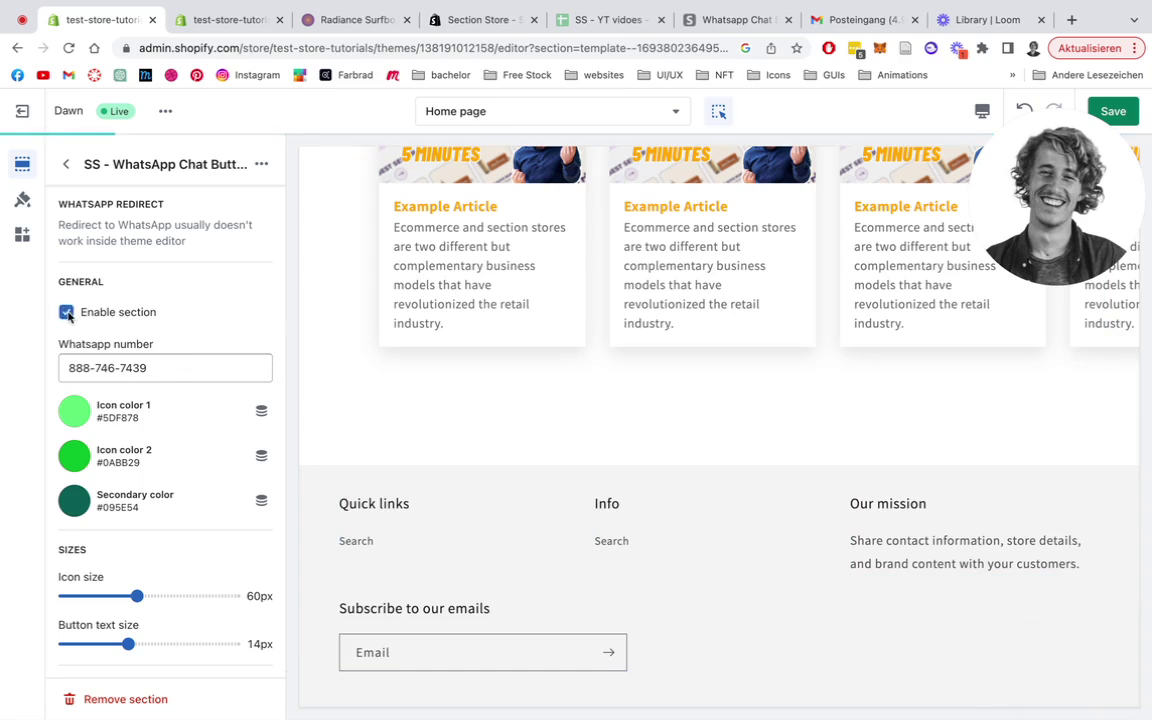
scroll(216, 378, "down", 1)
scroll(216, 378, "down", 1)
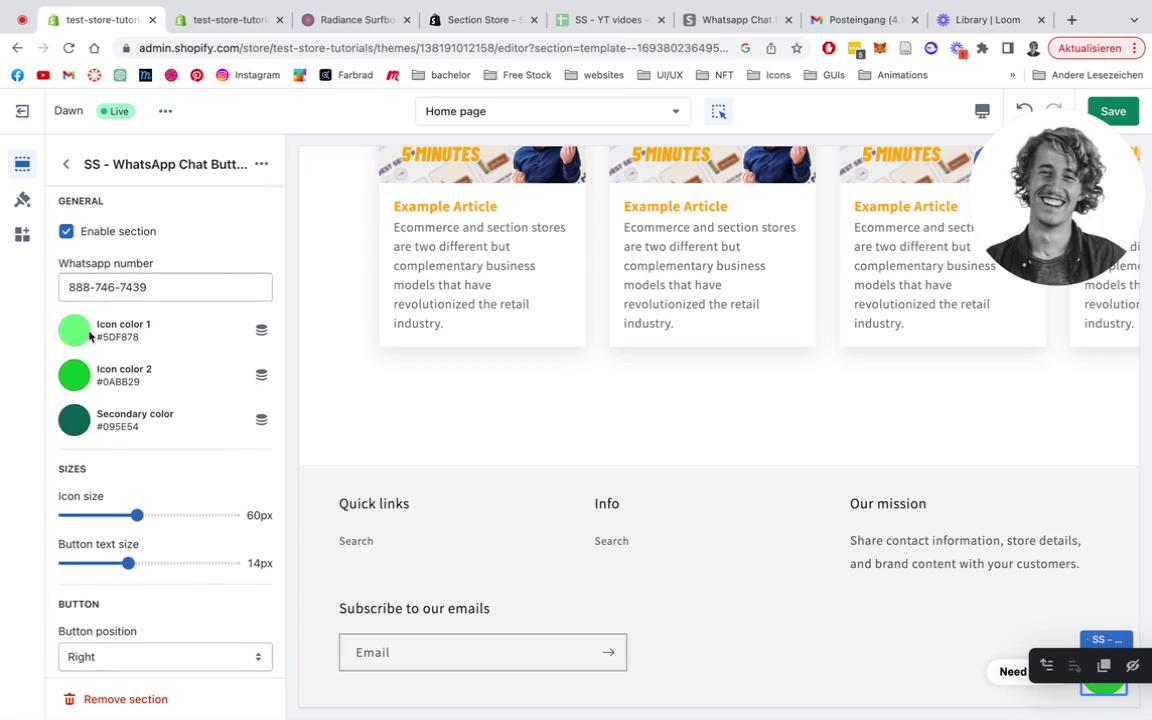
Try a vivid green Icon color 1, then hide and re-show the WhatsApp section
left_click(90, 337)
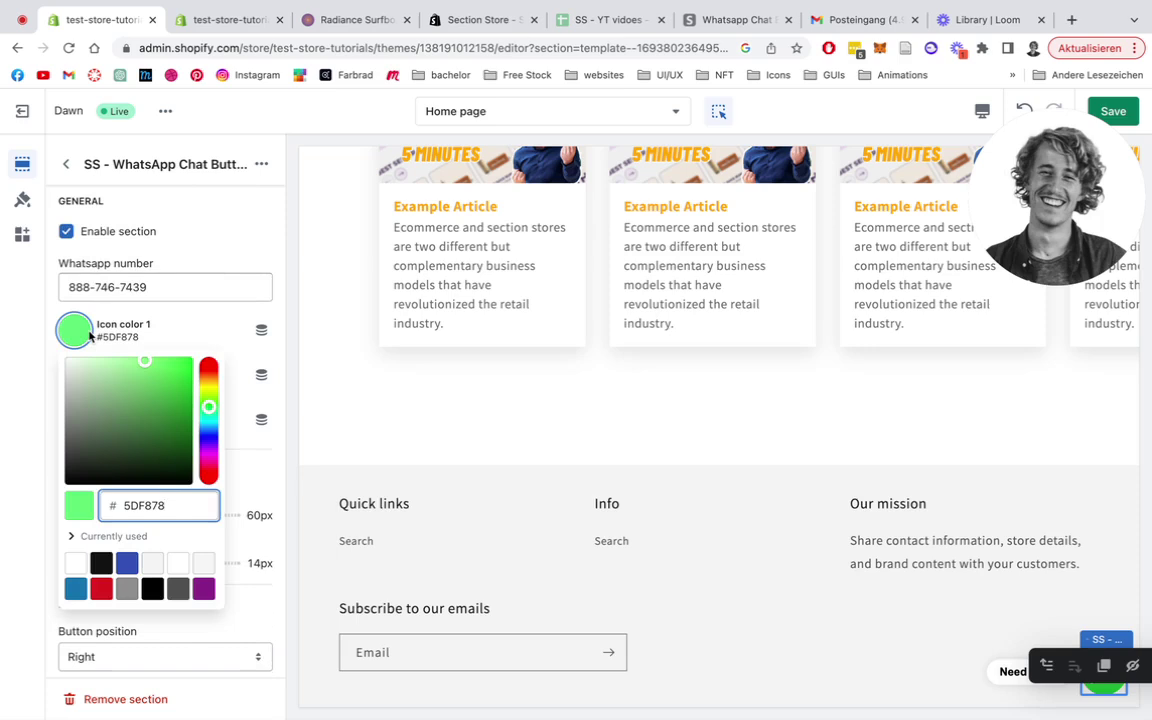
left_click(170, 382)
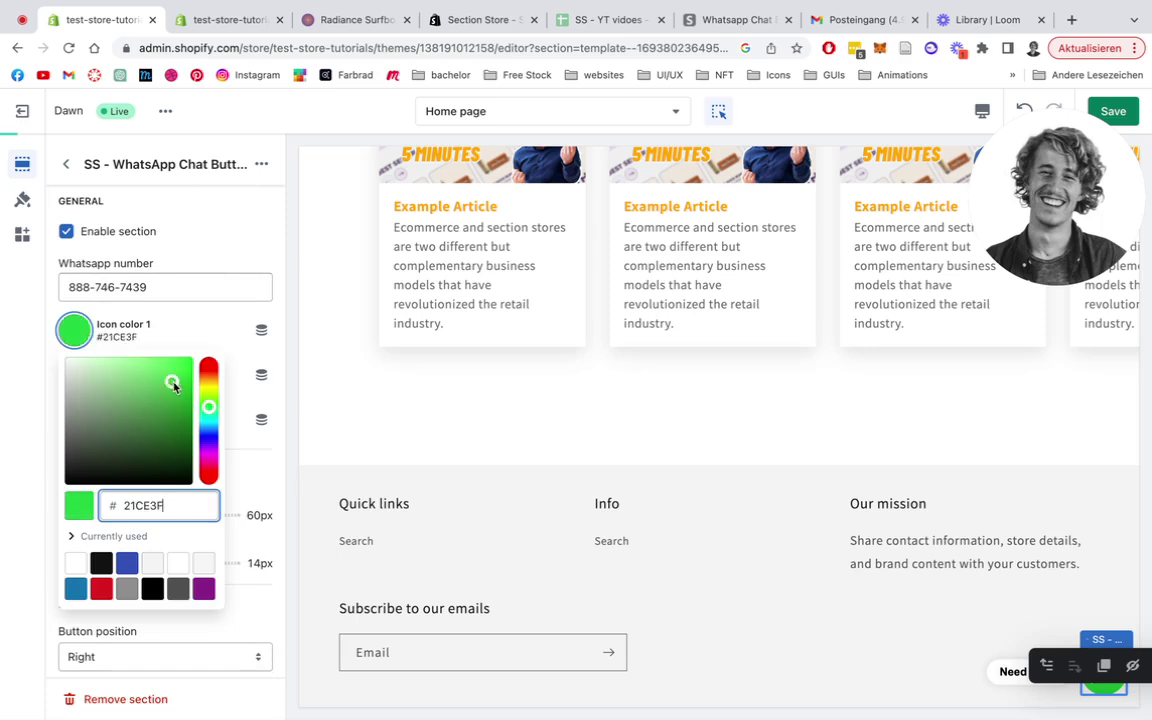
left_click_drag(170, 382, 205, 375)
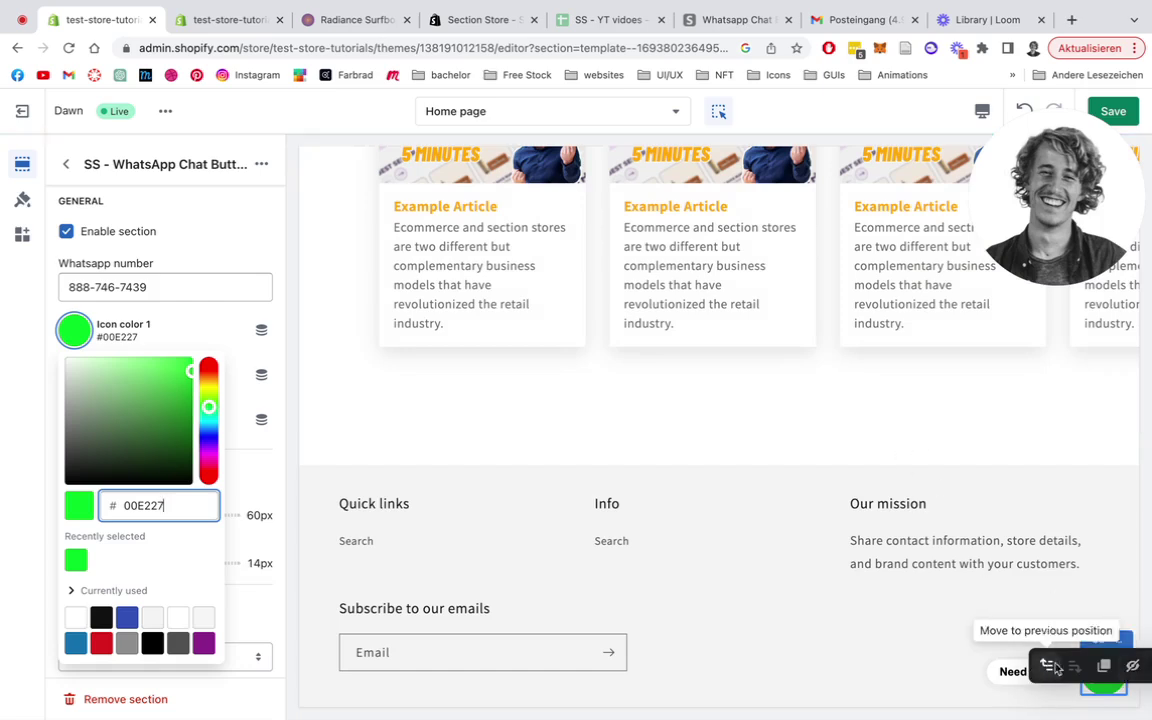
left_click(1135, 666)
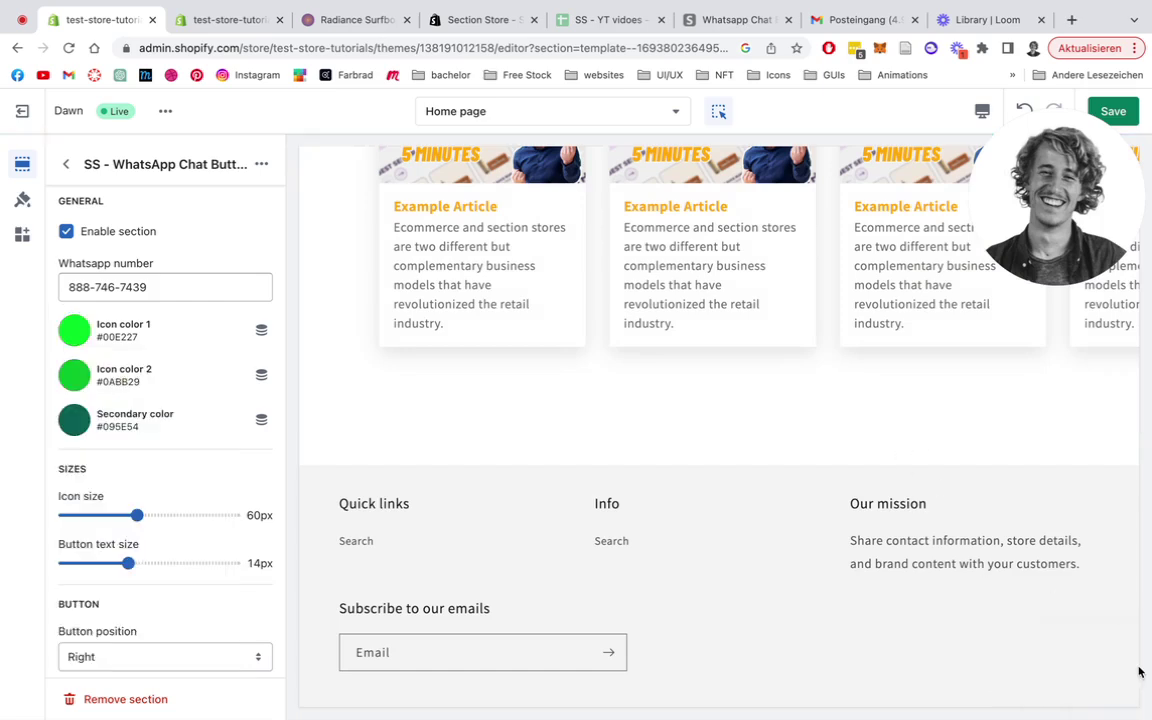
left_click(65, 164)
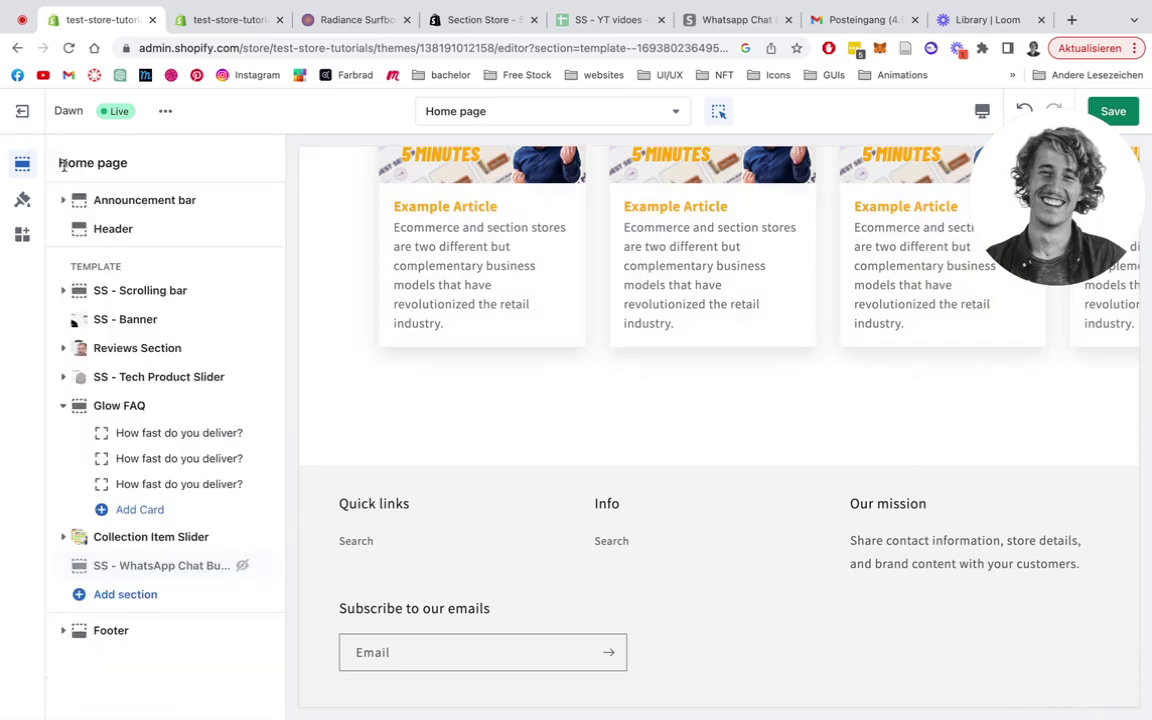
left_click(242, 567)
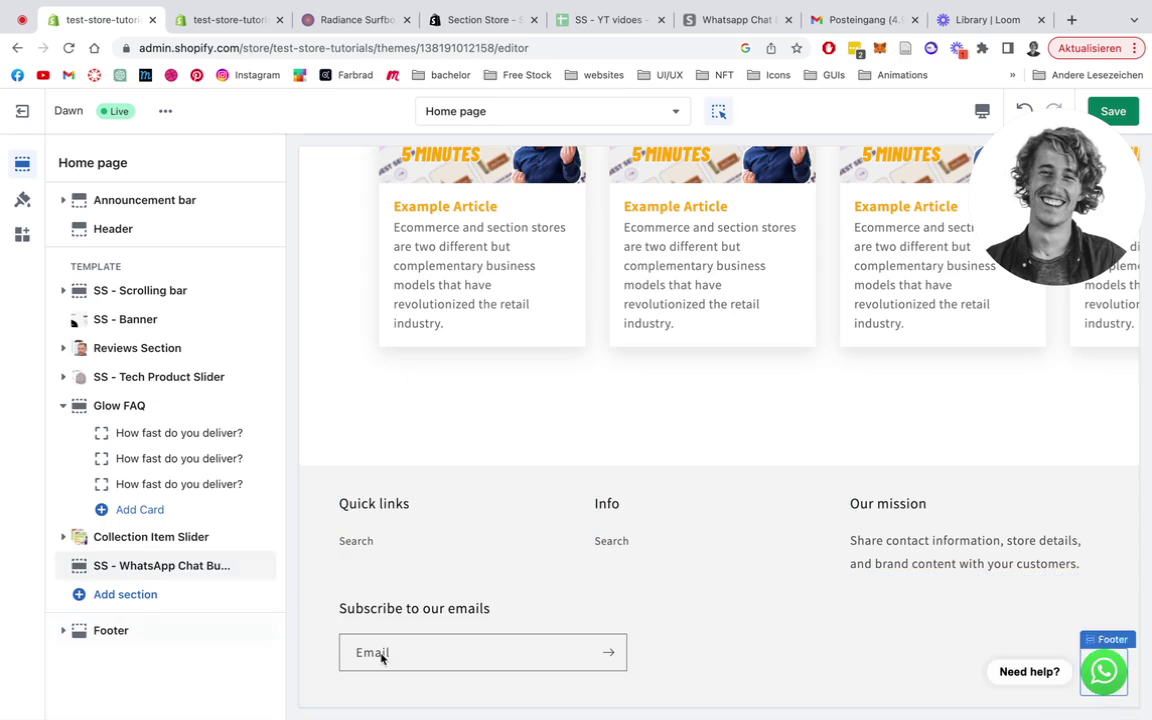
left_click(130, 567)
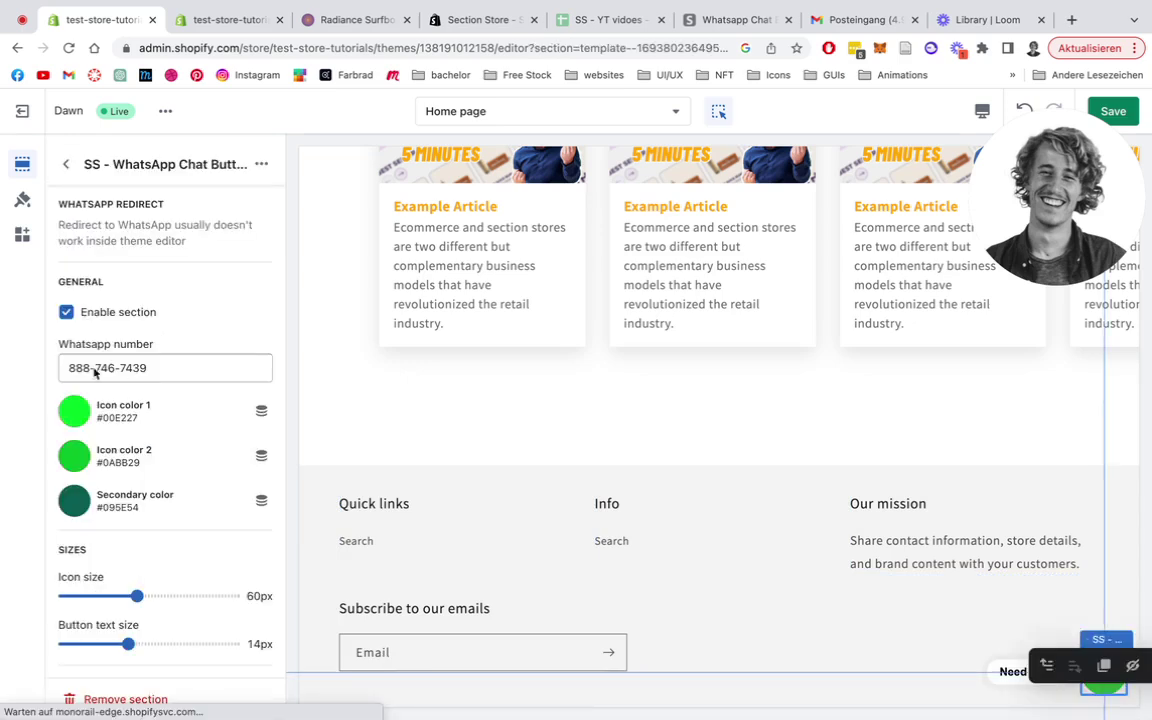
Set Icon color 1 to a saturated red and Icon color 2 to yellow
left_click(72, 412)
left_click_drag(181, 155, 108, 118)
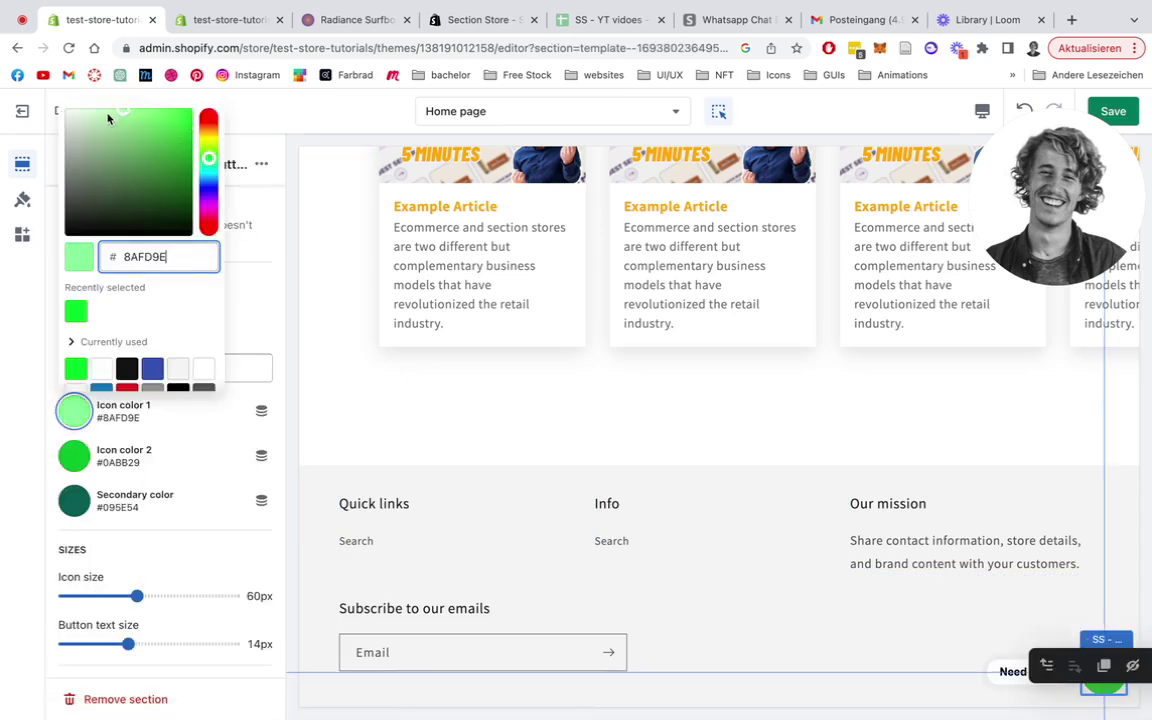
left_click_drag(208, 158, 208, 118)
left_click_drag(95, 118, 208, 118)
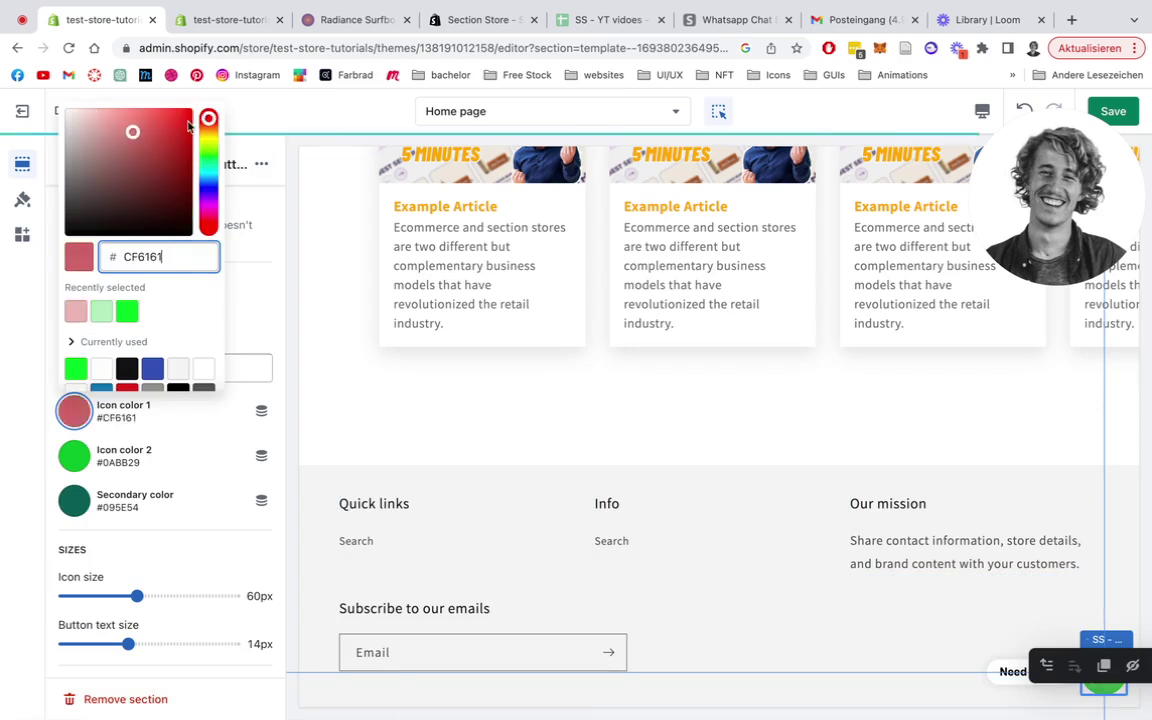
left_click(73, 452)
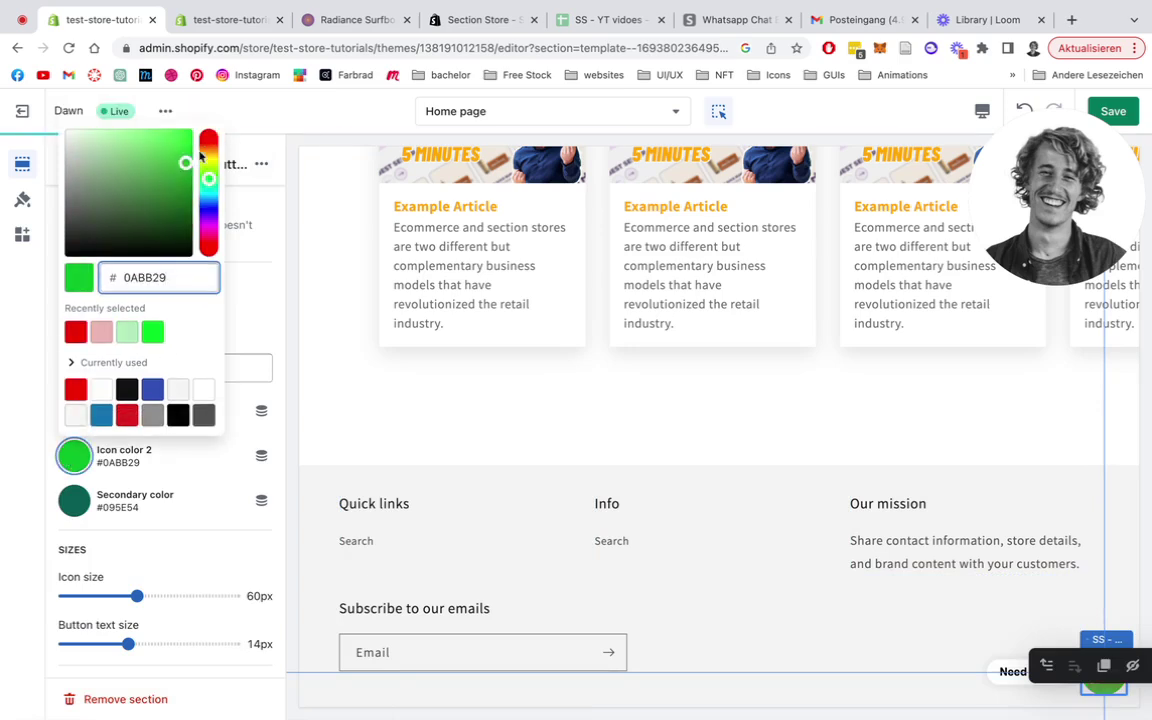
left_click_drag(207, 172, 150, 127)
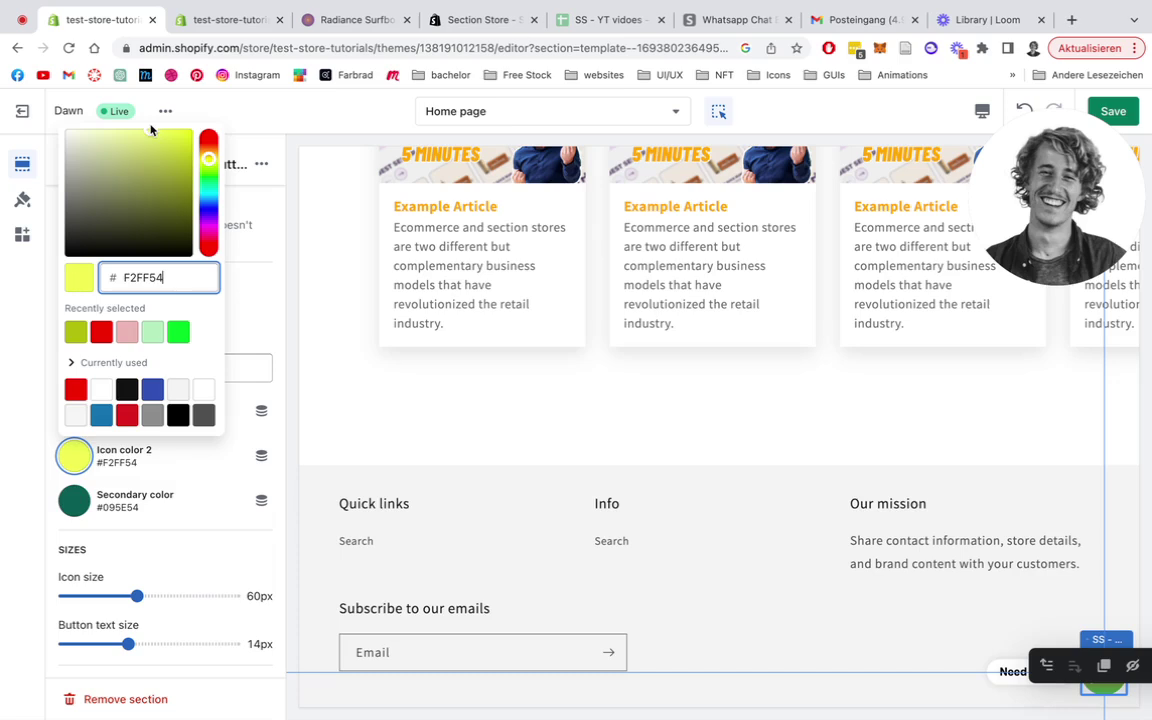
left_click(283, 308)
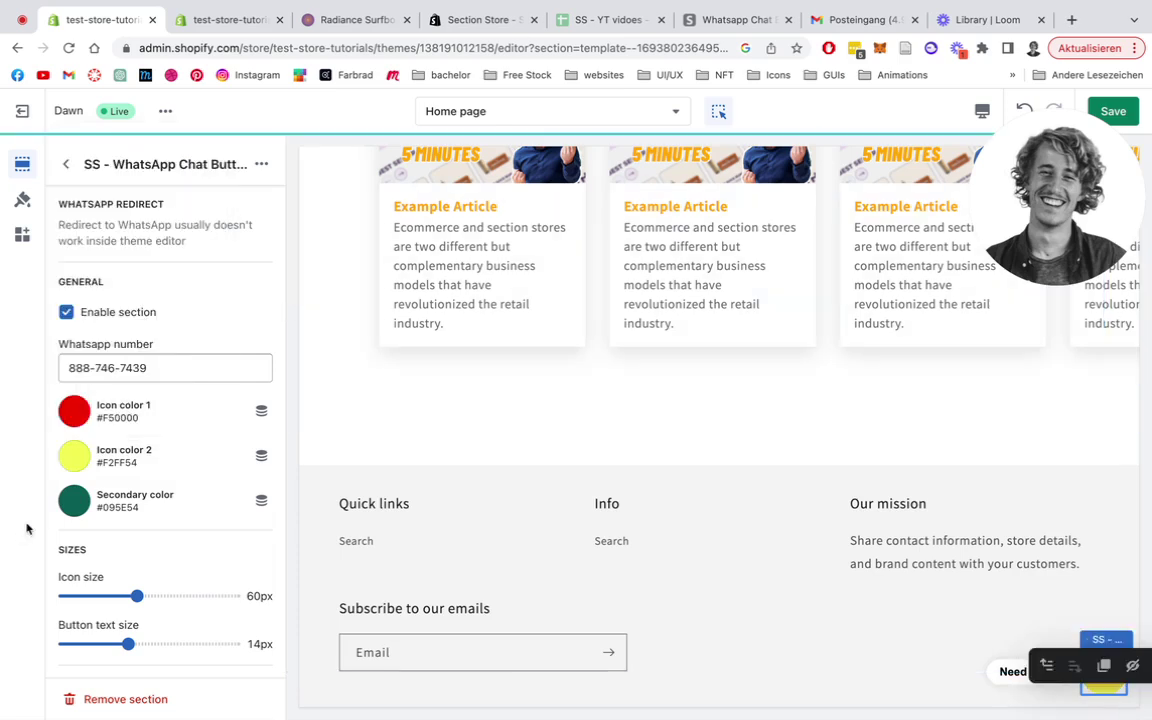
Change the secondary colour to red #FF4646
left_click(73, 500)
left_click(171, 186)
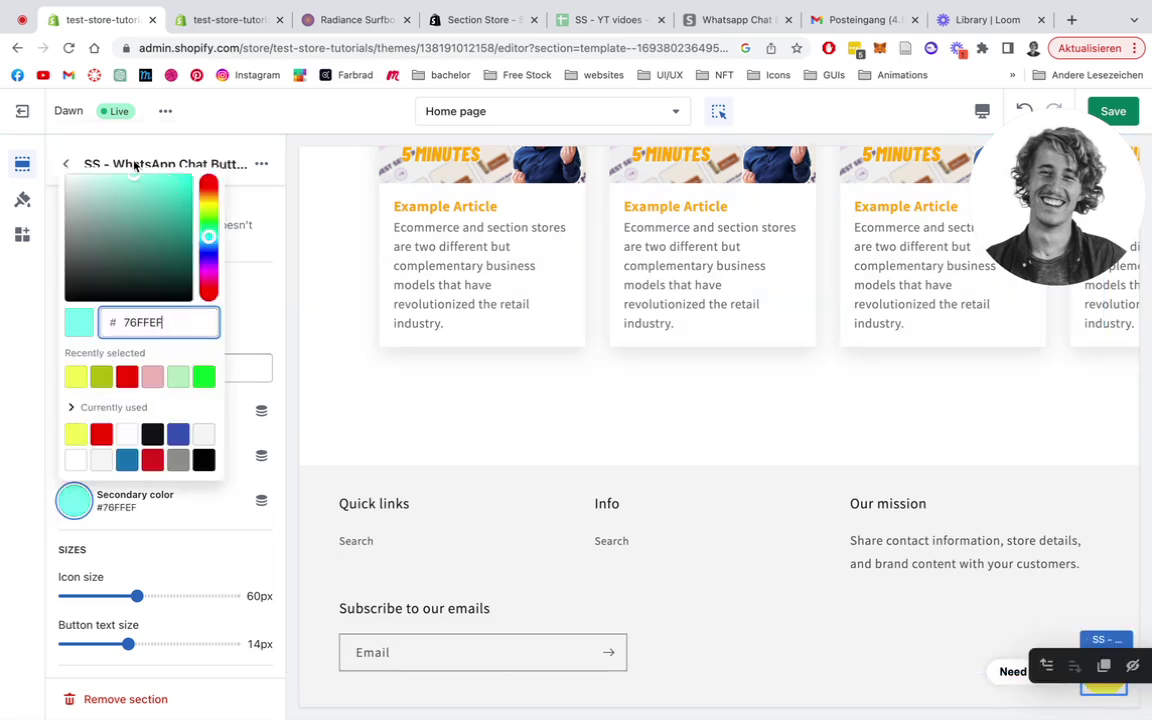
key("ctrl+a")
type("D46262")
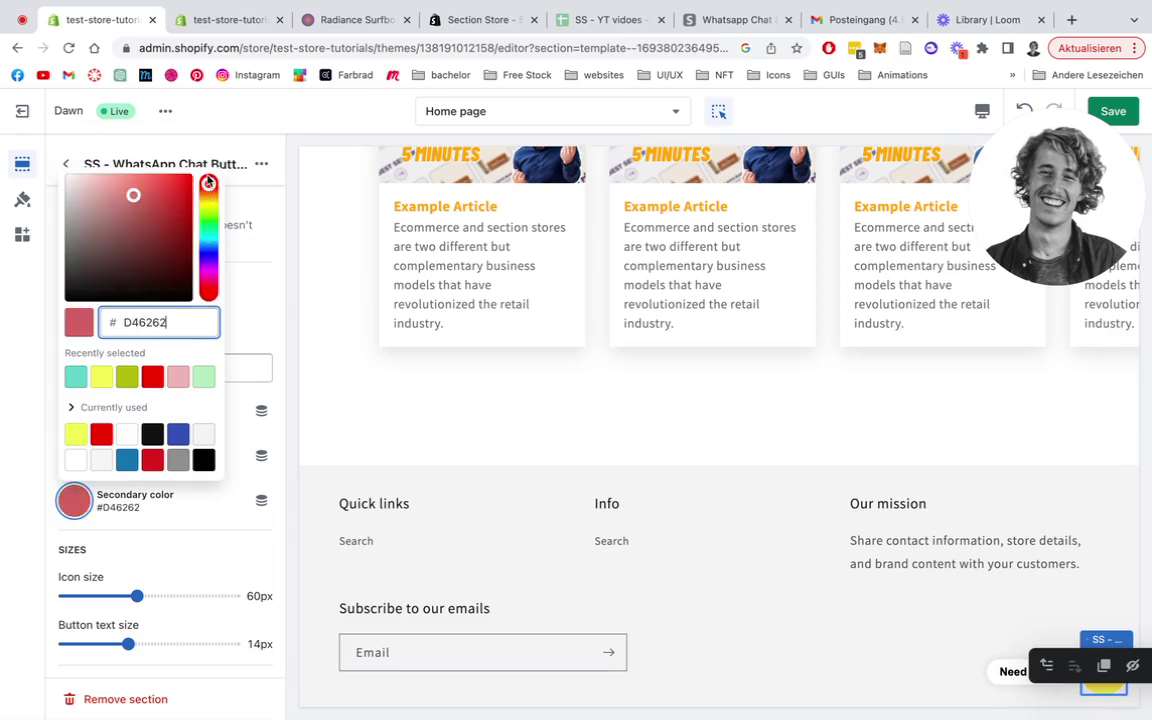
left_click(157, 160)
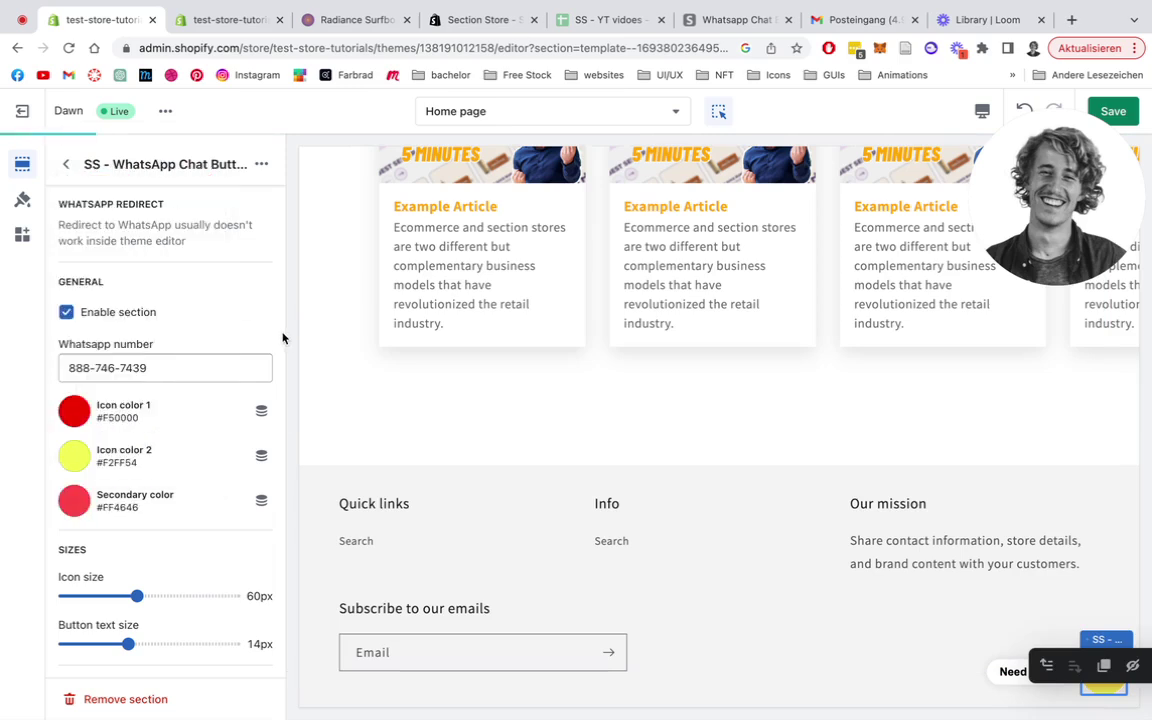
Set icon size to 67px, button text size to 11px, and button position to Left
scroll(200, 450, "down", 1)
left_click_drag(137, 548, 177, 548)
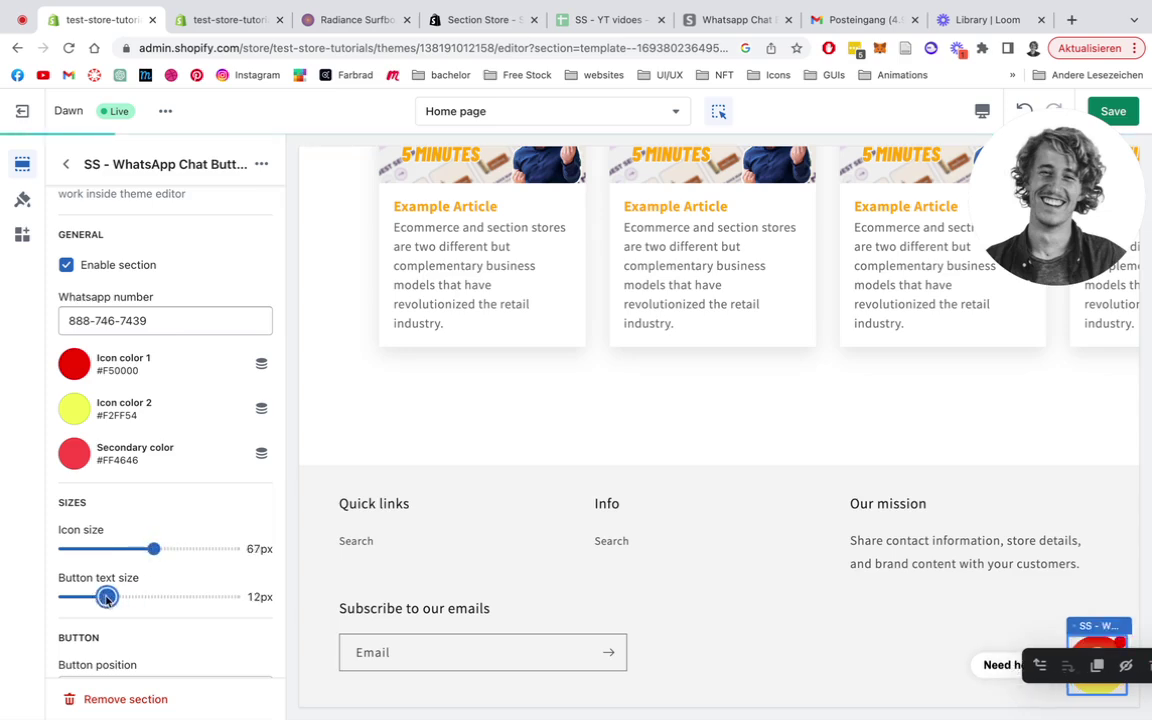
left_click_drag(107, 597, 100, 598)
scroll(249, 512, "down", 1)
scroll(249, 510, "down", 3)
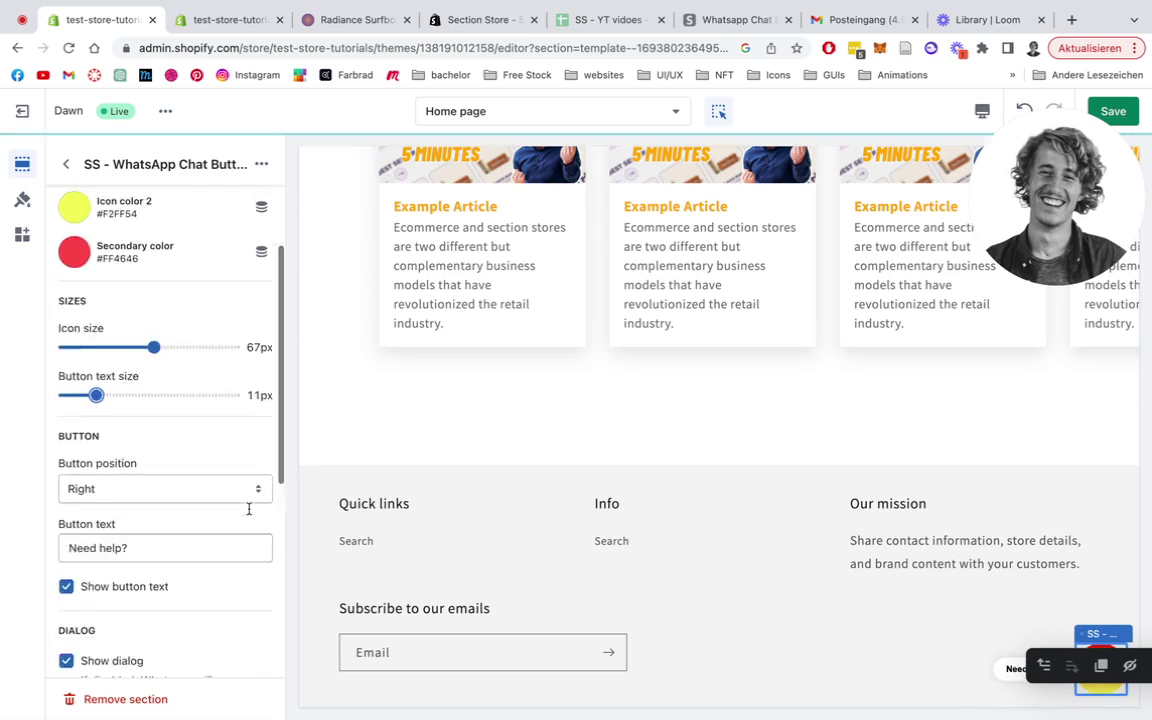
scroll(248, 515, "down", 3)
left_click(128, 330)
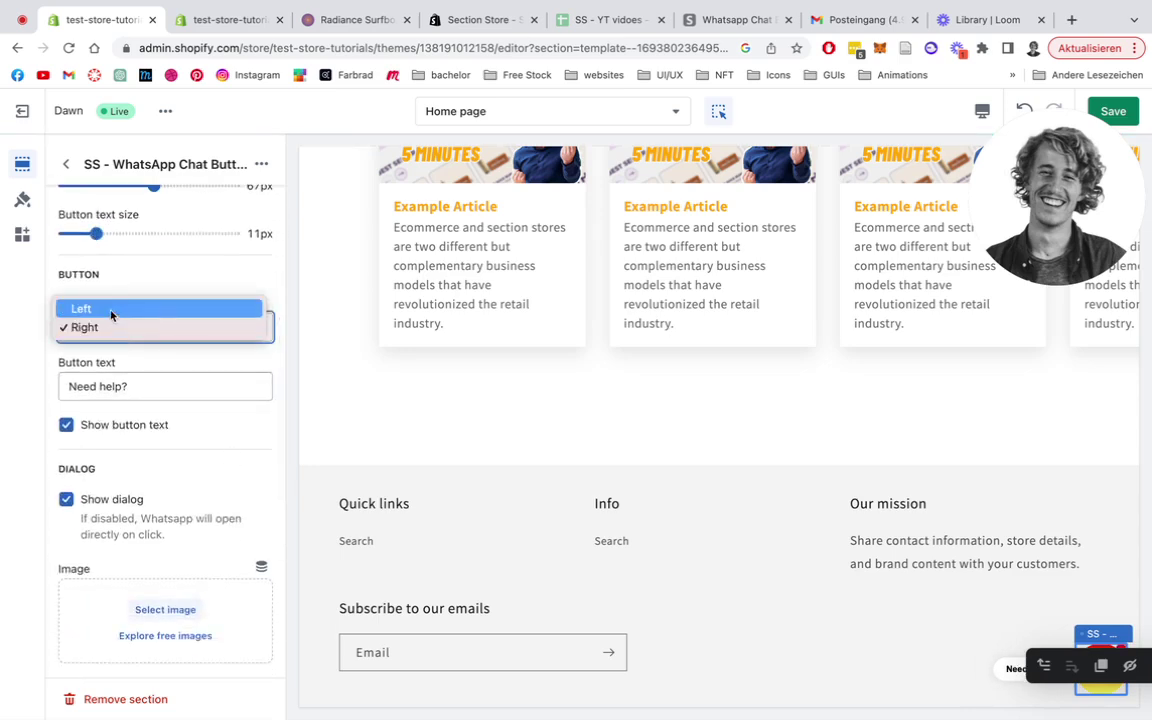
left_click(112, 311)
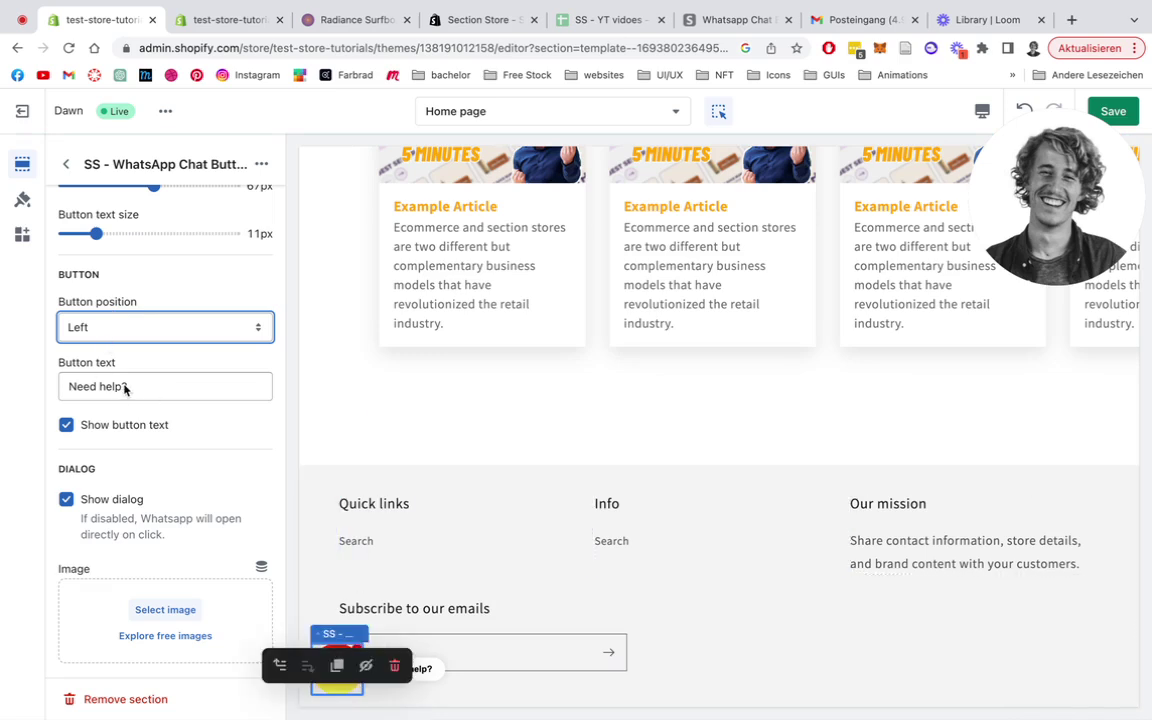
Replace the 'Need help?' button text with 'Are you getting along?' and turn off Show button text
left_click_drag(120, 389, 3, 383)
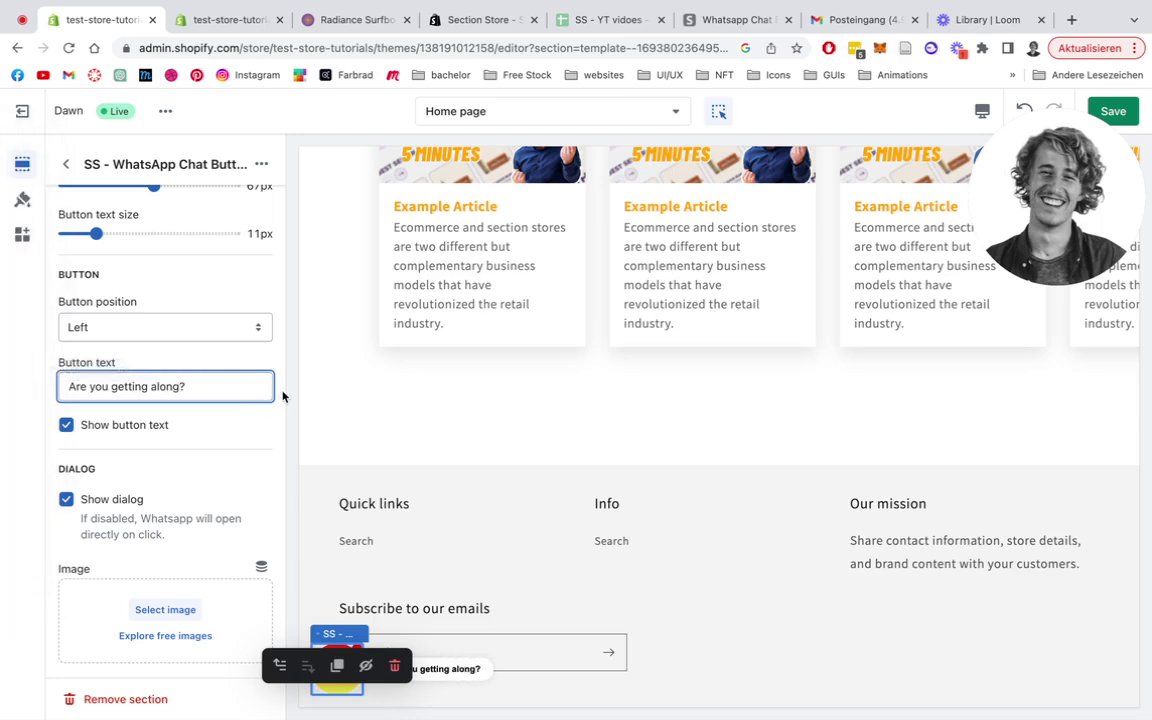
scroll(283, 392, "down", 1)
scroll(283, 390, "down", 1)
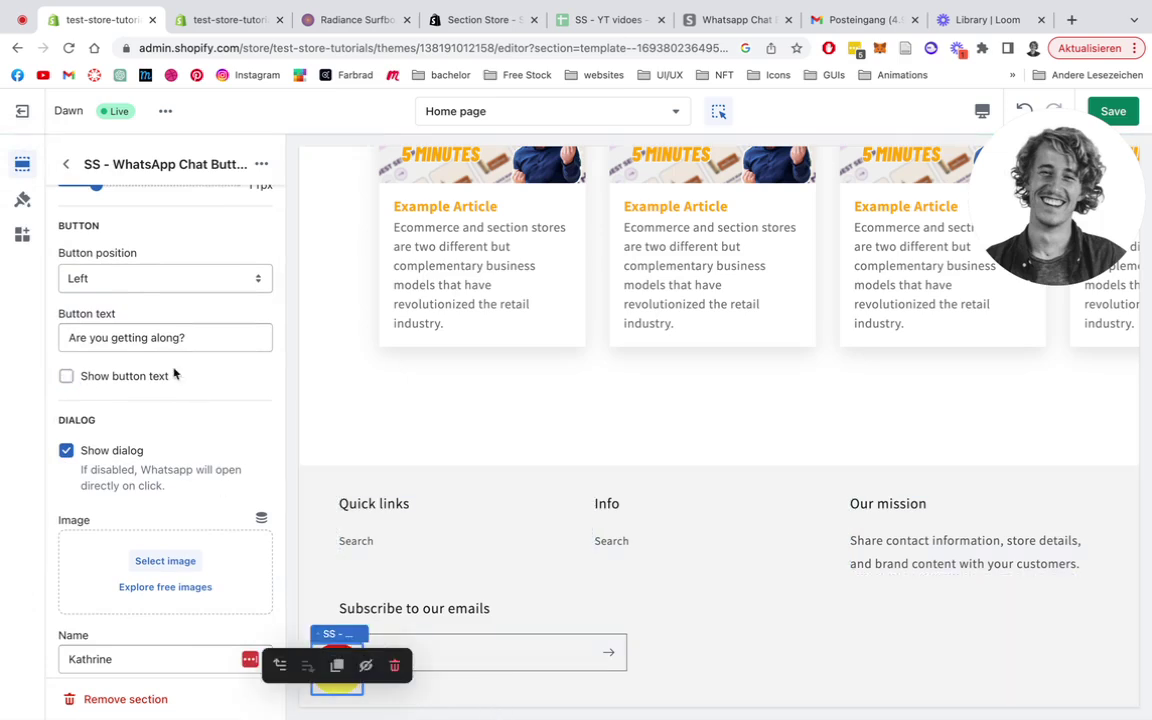
scroll(174, 373, "down", 1)
scroll(174, 373, "down", 1)
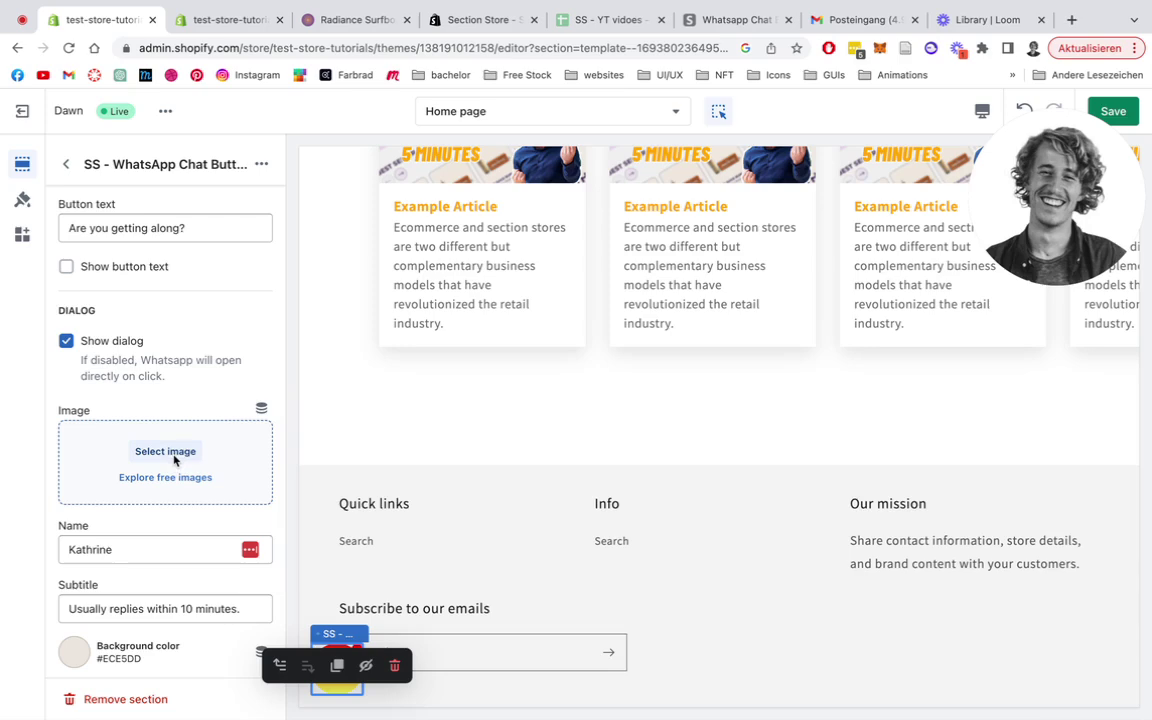
Choose faq_2 from the image library as the chat dialog image
left_click(165, 452)
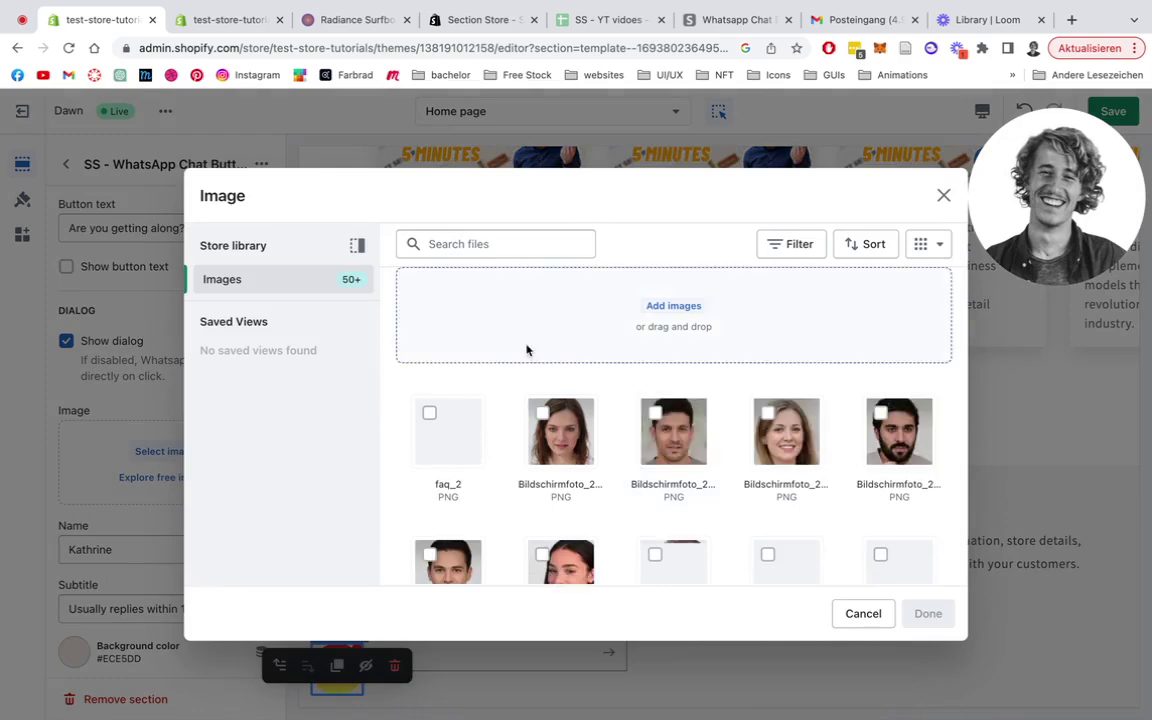
scroll(627, 416, "down", 2)
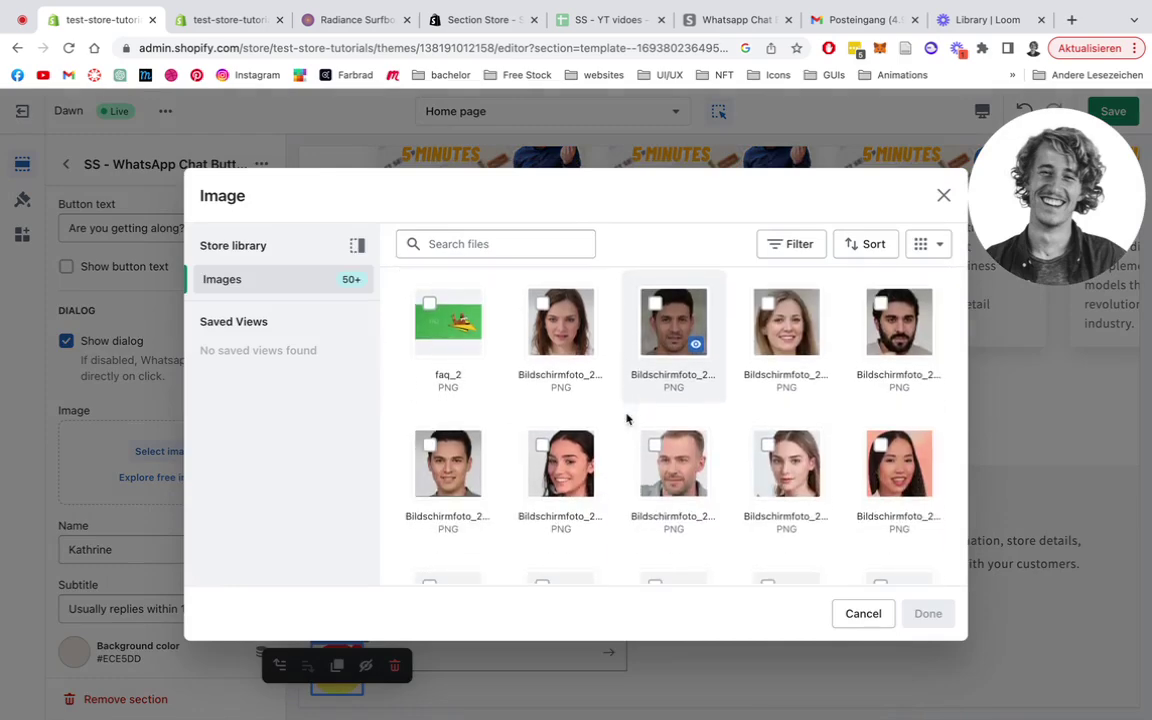
left_click(425, 305)
left_click(928, 613)
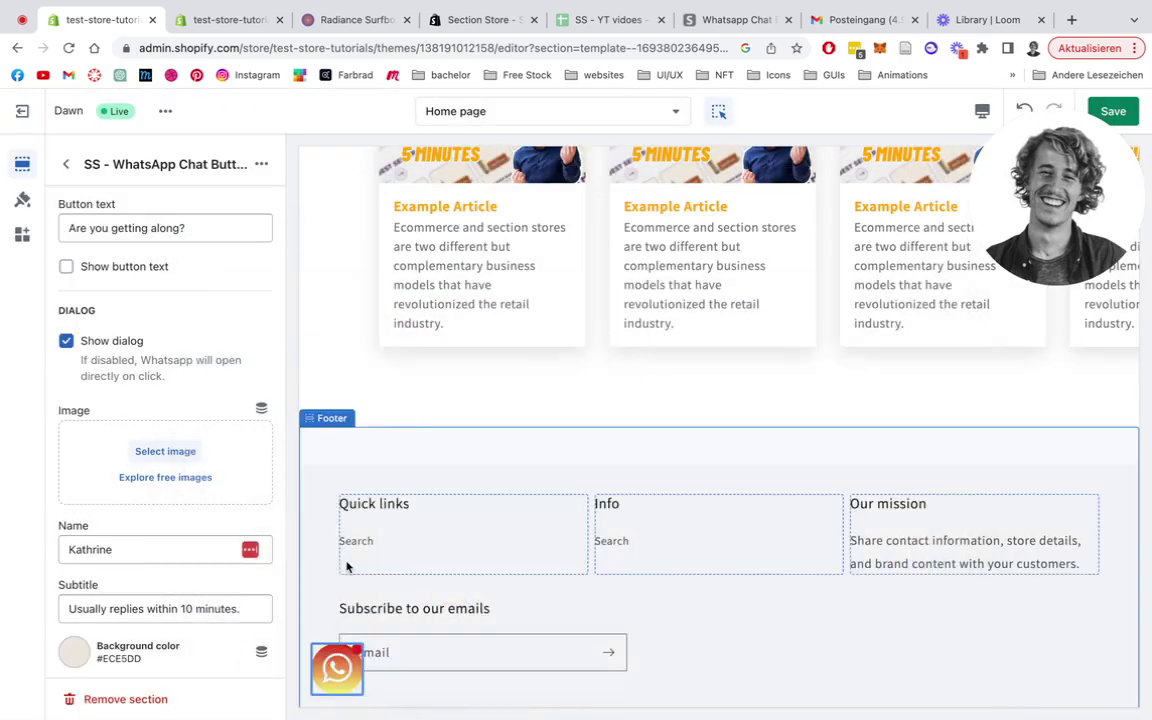
scroll(208, 342, "down", 2)
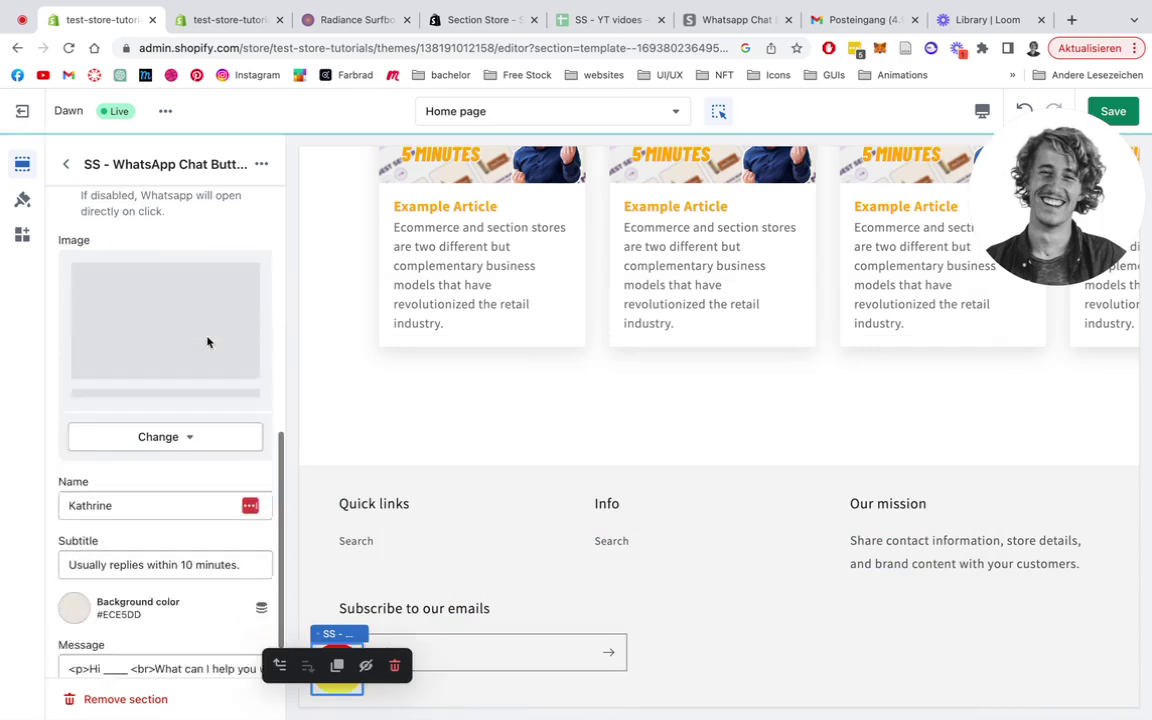
scroll(208, 342, "down", 1)
Change the agent name from Kathrine to 'Your shopname' and the greeting to 'Hi there! What can I help you with?'
left_click_drag(127, 437, 0, 443)
type("Your shopname")
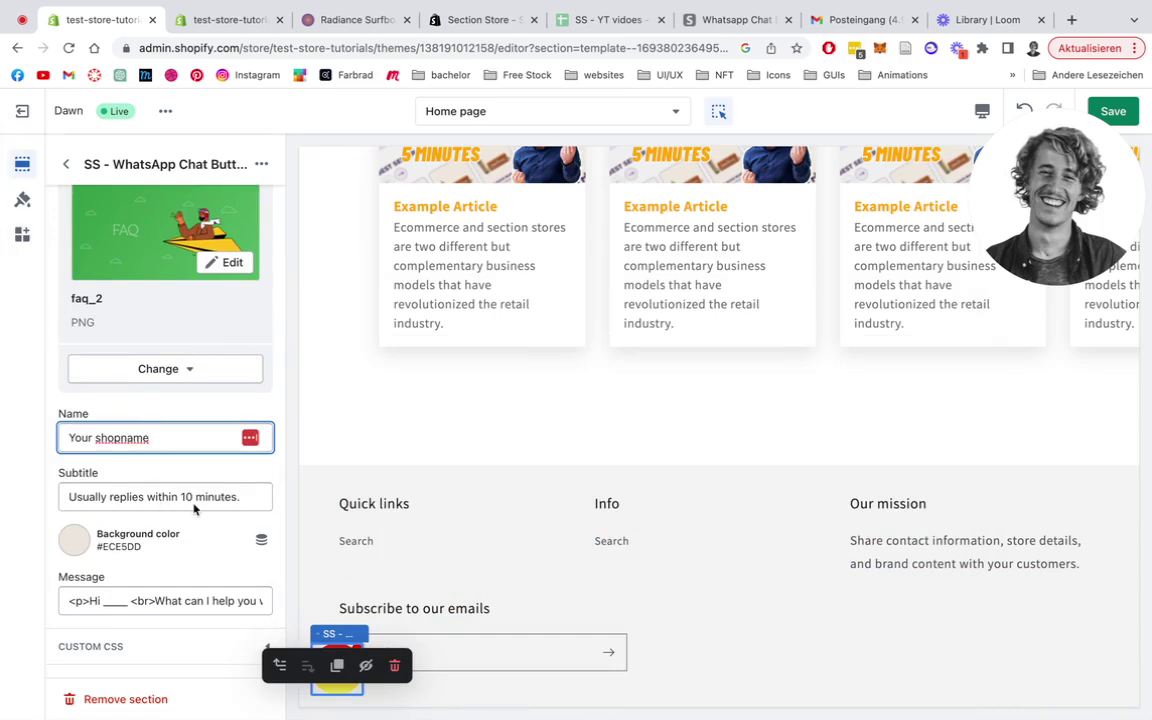
double_click(119, 604)
type("here")
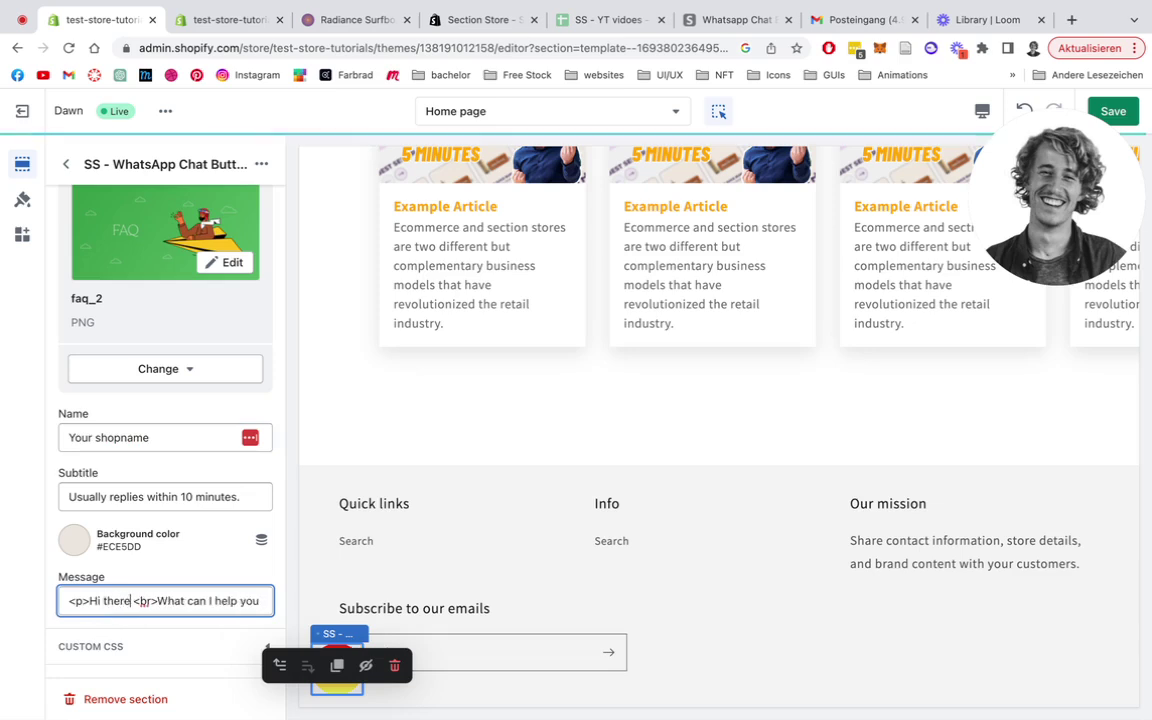
type("!")
left_click_drag(200, 604, 358, 596)
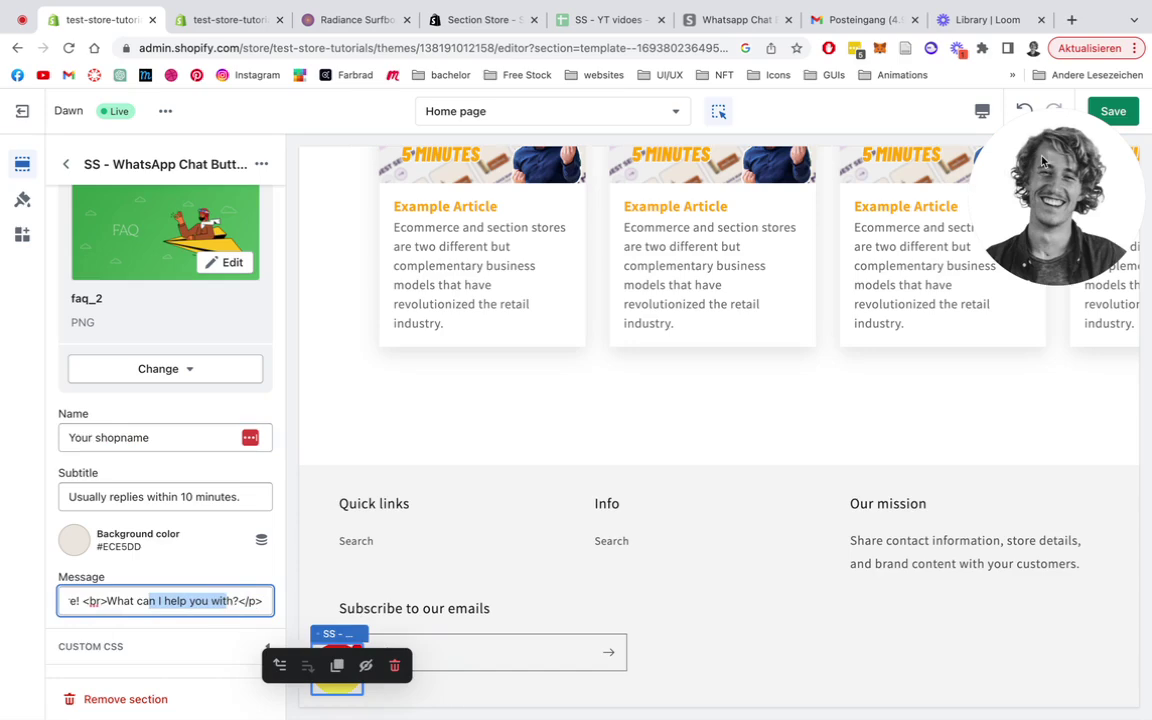
left_click(1107, 113)
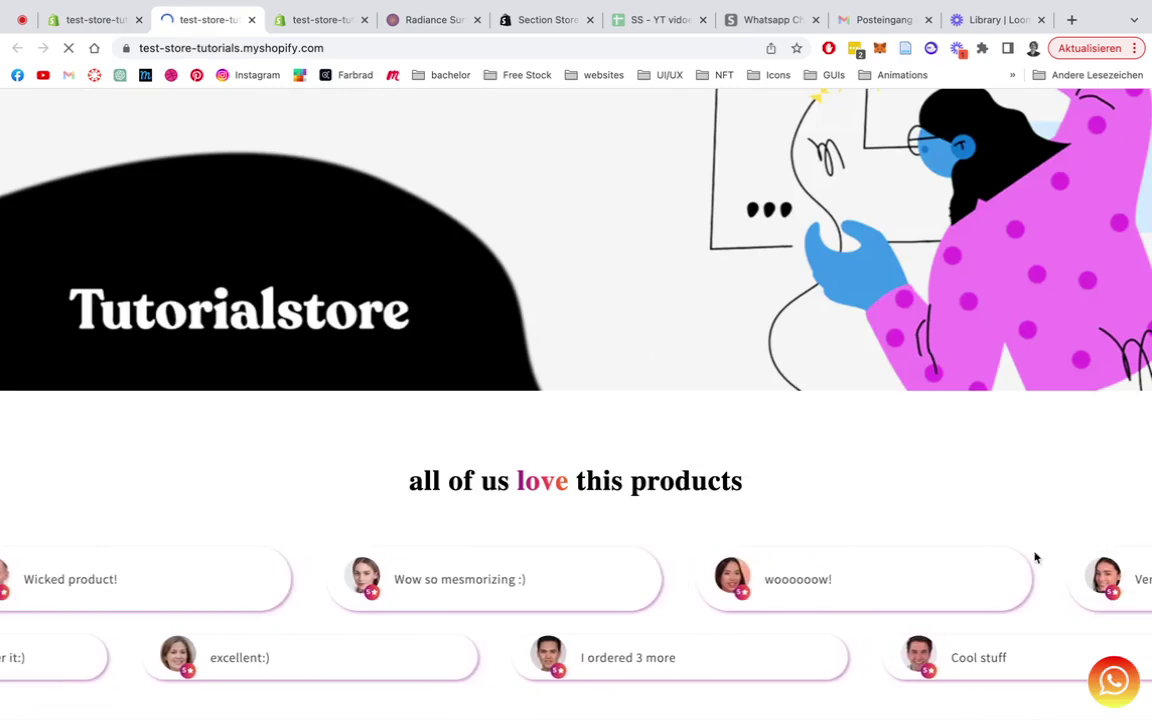
Open the WhatsApp chat popup on the Tutorialstore storefront to verify the new greeting, then close it
scroll(1070, 610, "down", 1)
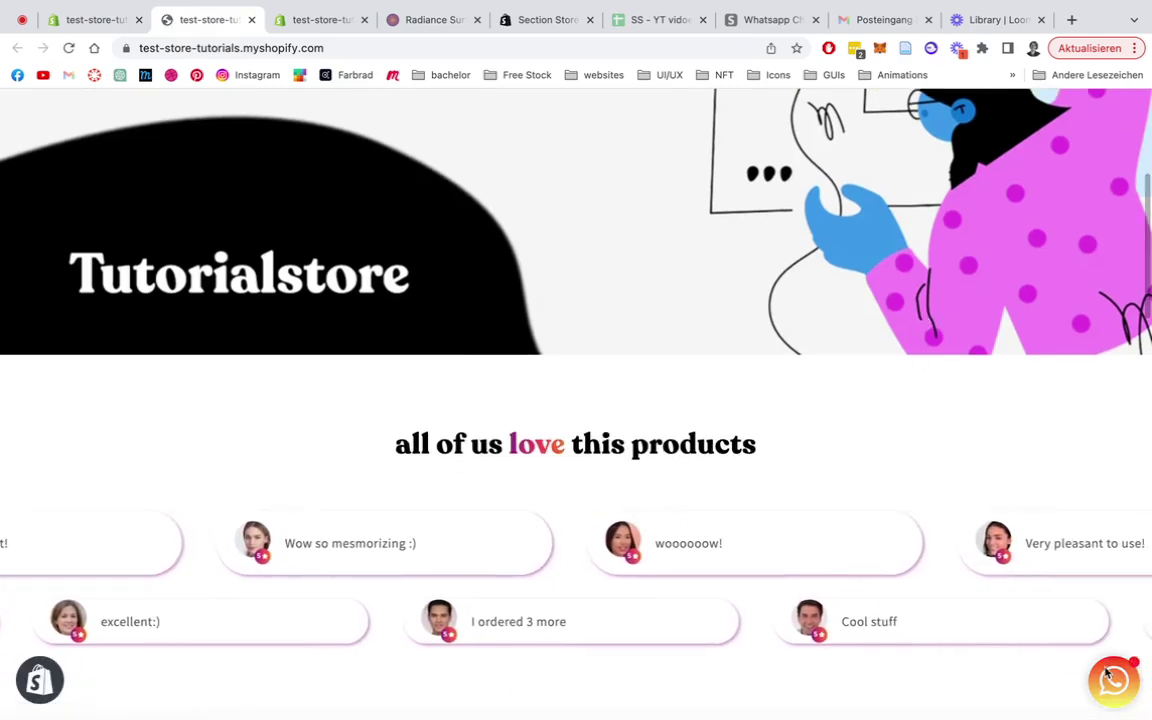
left_click(1109, 676)
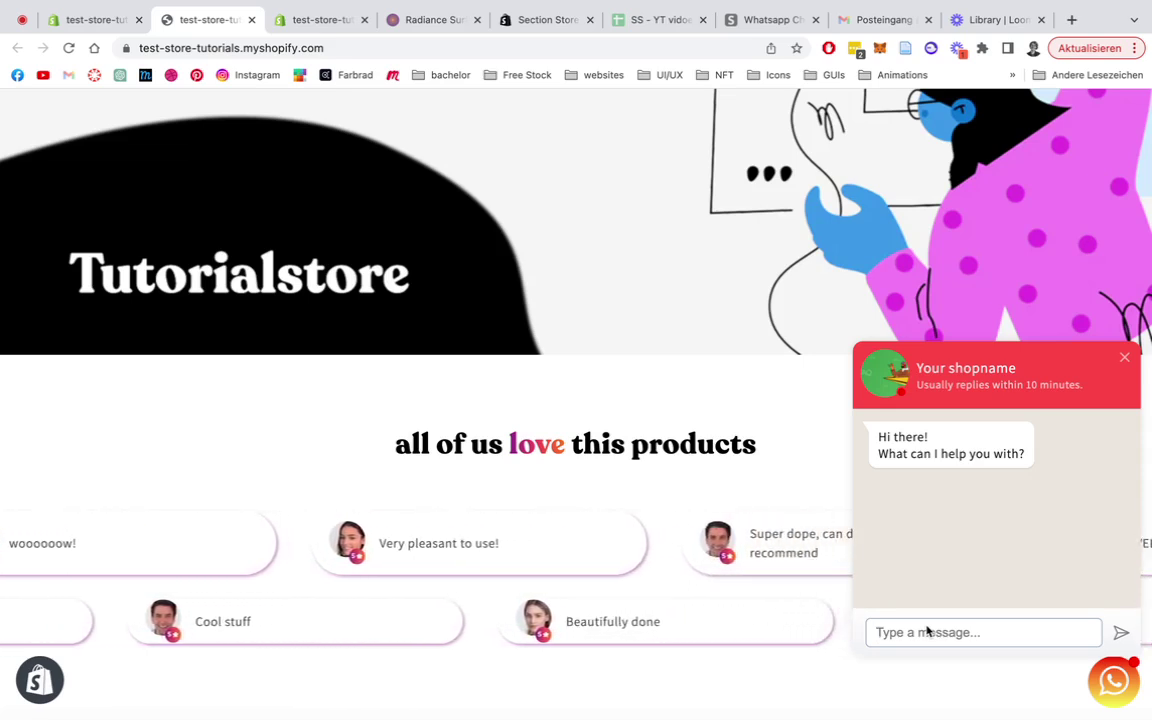
left_click(1124, 357)
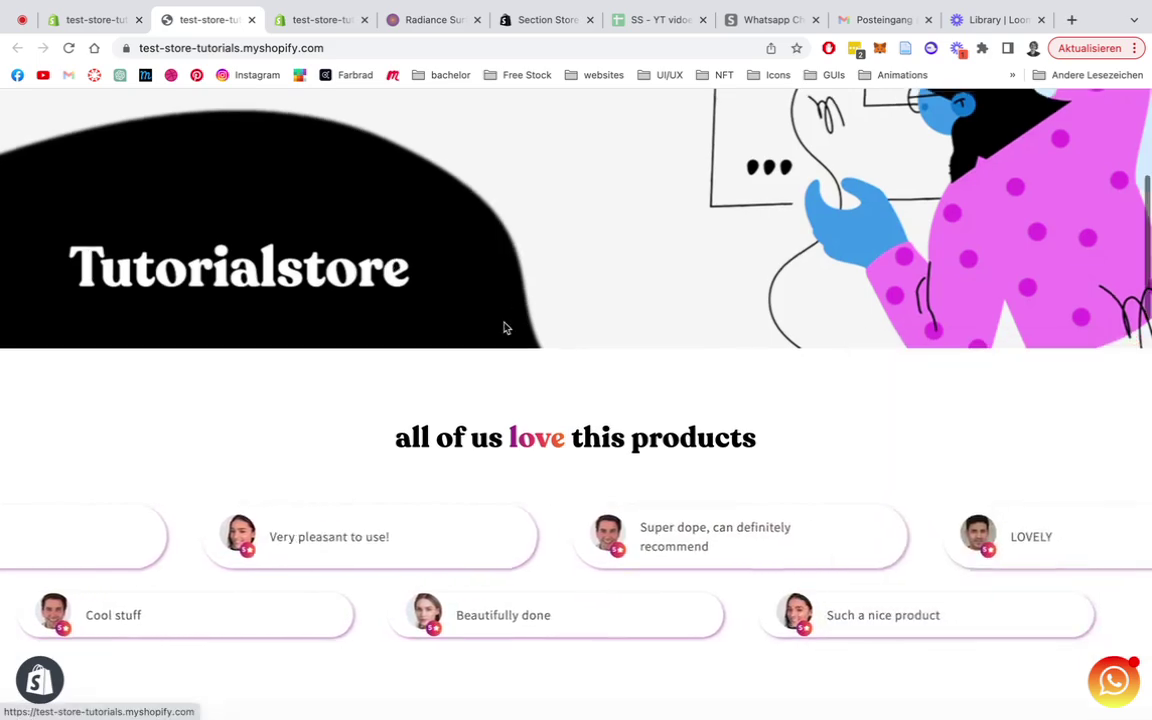
scroll(503, 325, "down", 3)
scroll(503, 322, "down", 5)
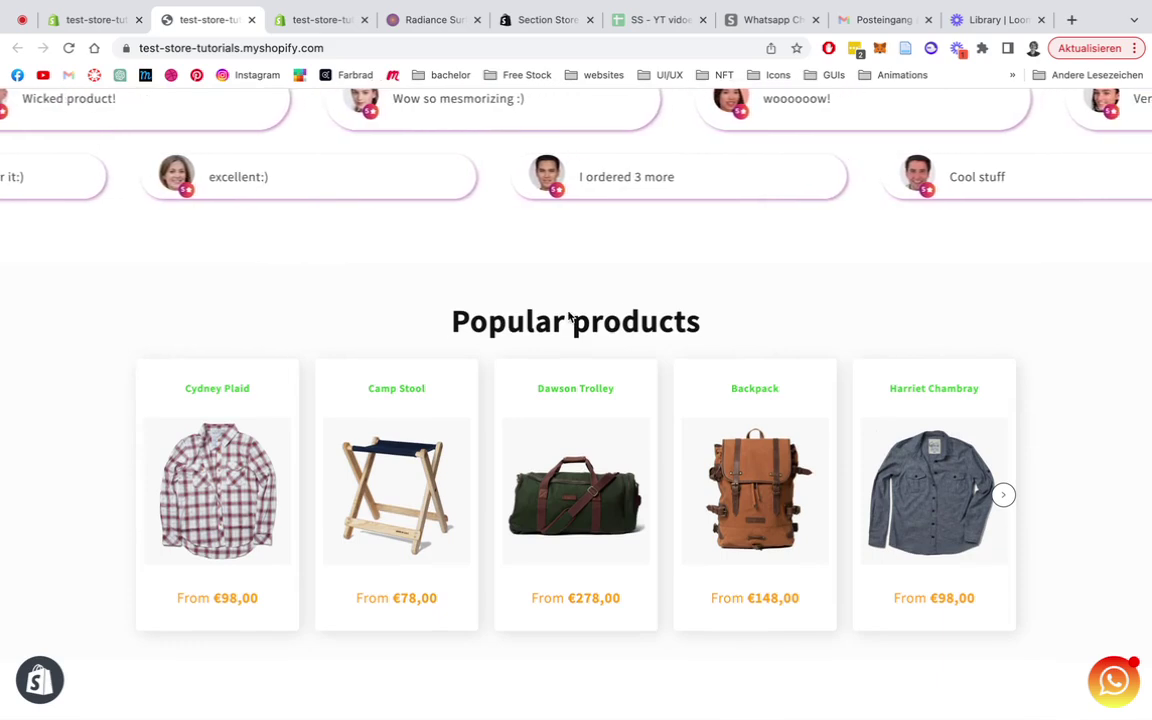
scroll(568, 316, "up", 2)
scroll(568, 316, "up", 2)
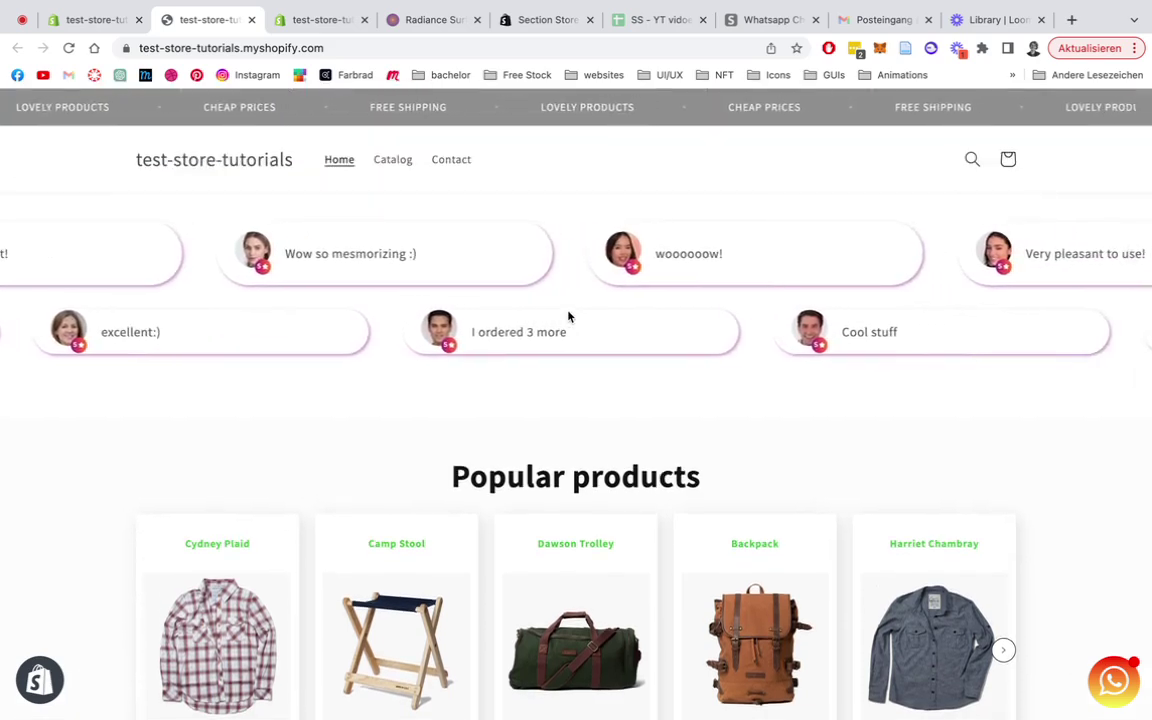